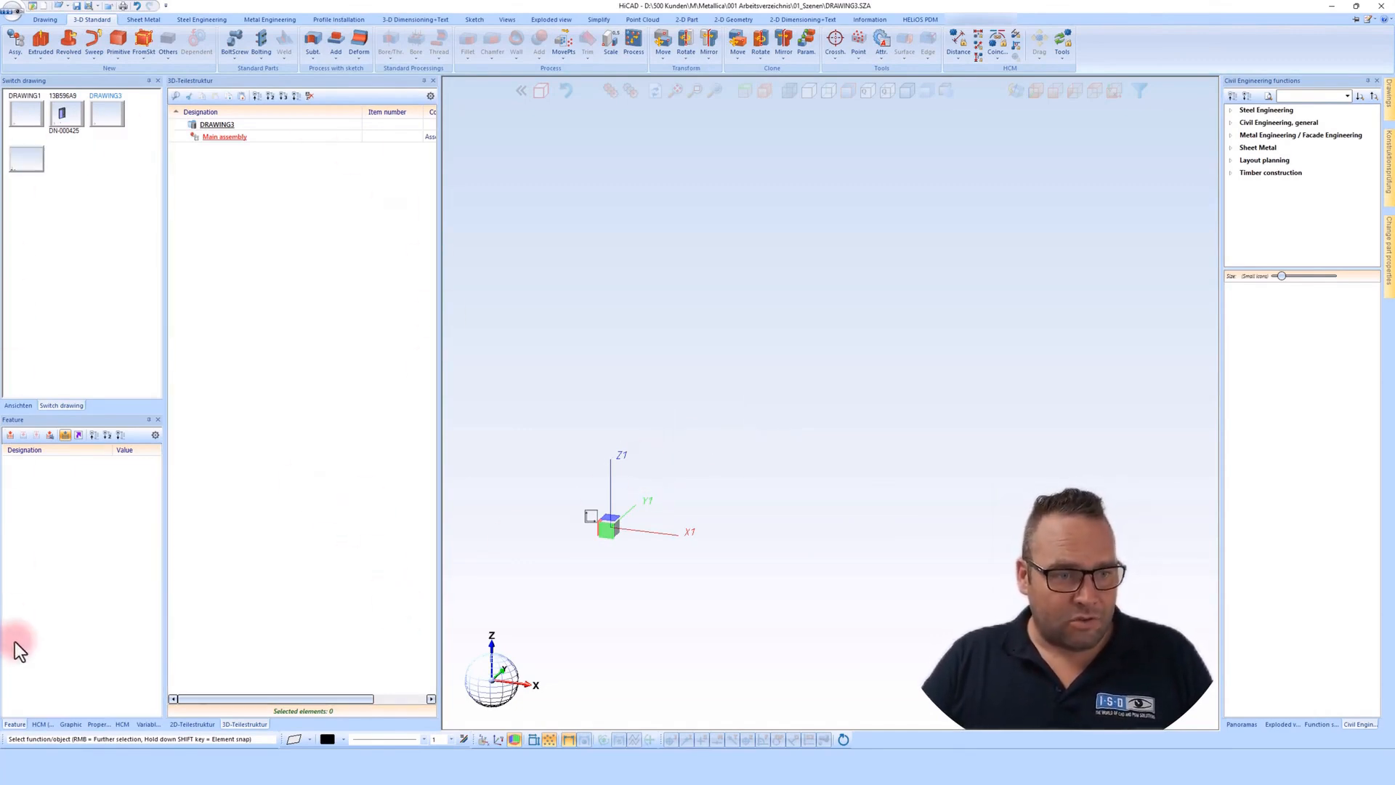
# - Show the views list and place a single cuboid primitive with length, width and height of 100 at the coordinate origin
pyautogui.moveTo(255, 81); pyautogui.dragTo(665, 407)
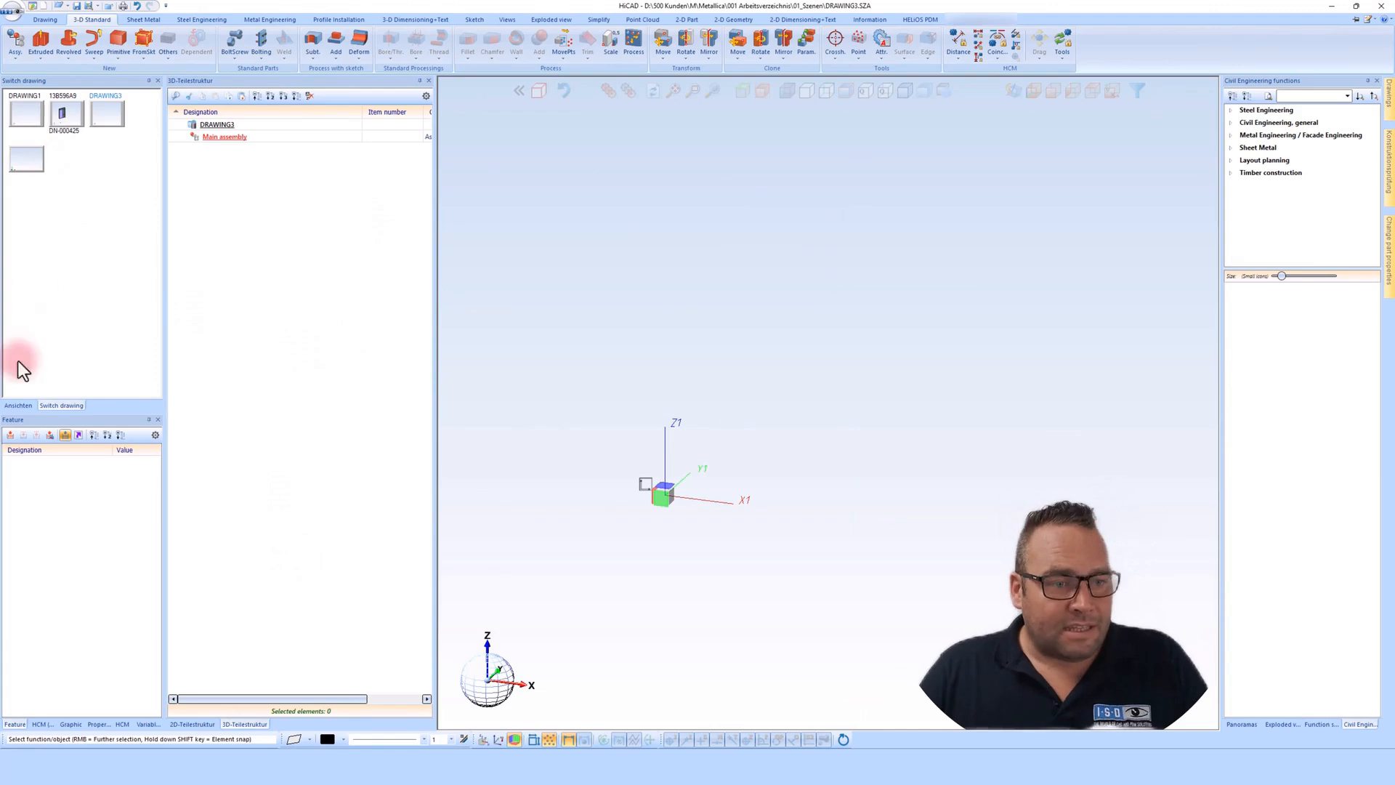
pyautogui.click(18, 406)
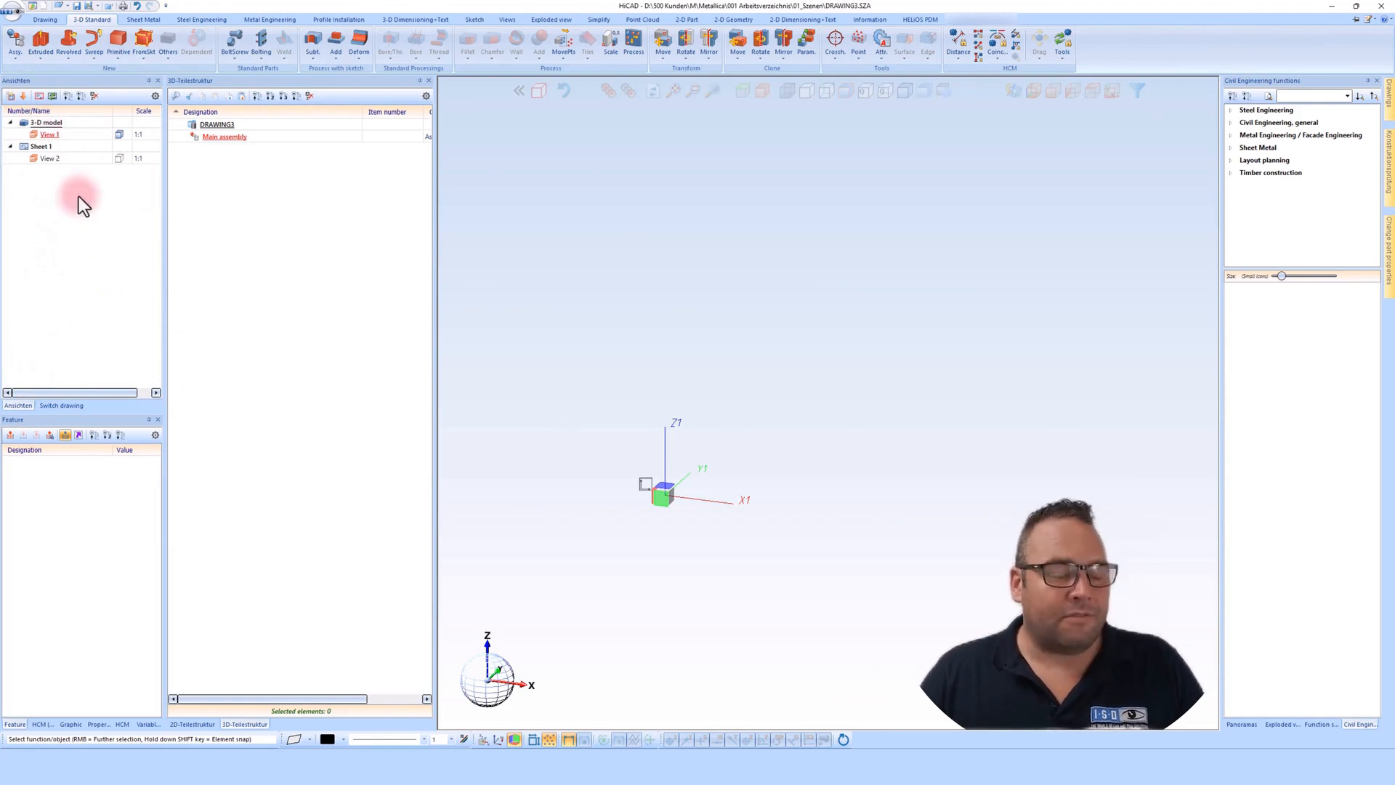
pyautogui.click(119, 44)
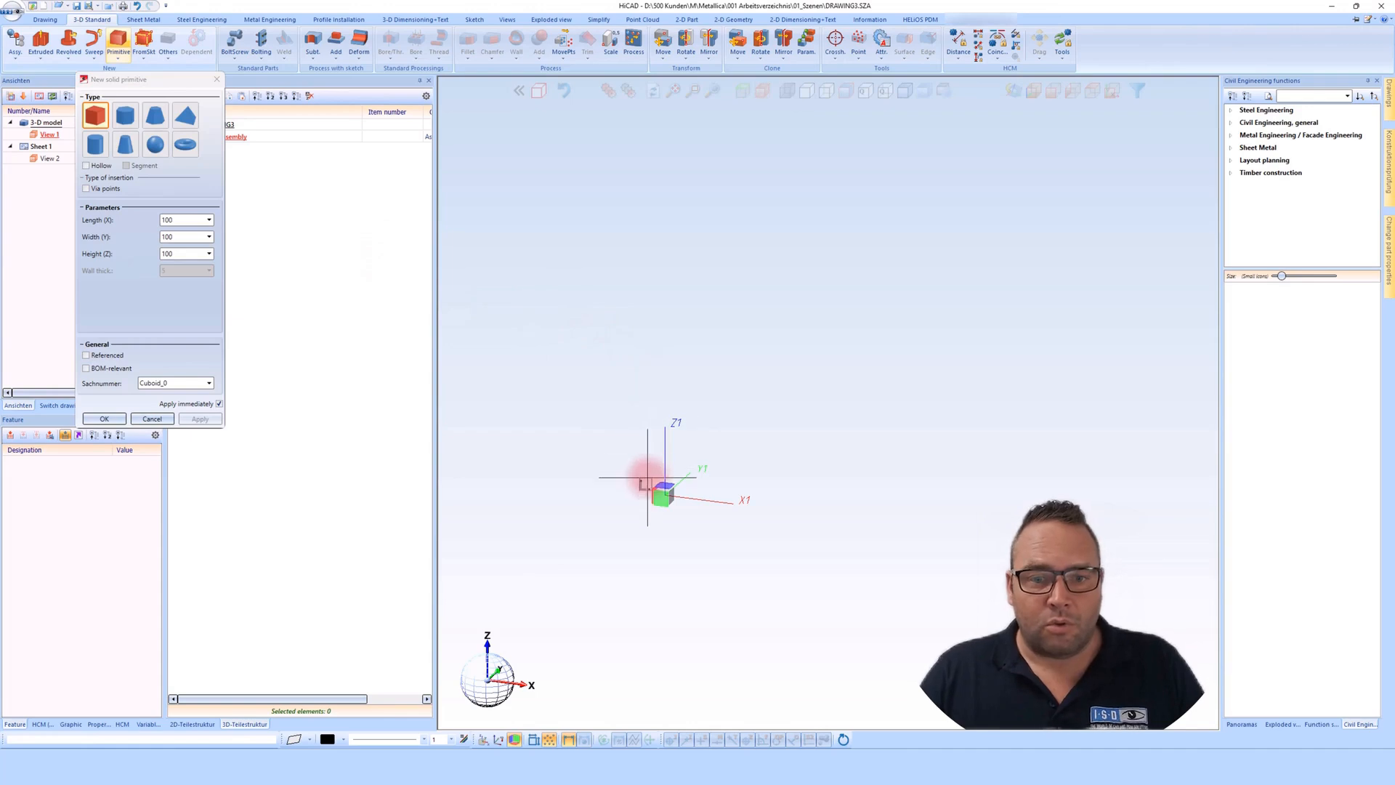
pyautogui.click(661, 490)
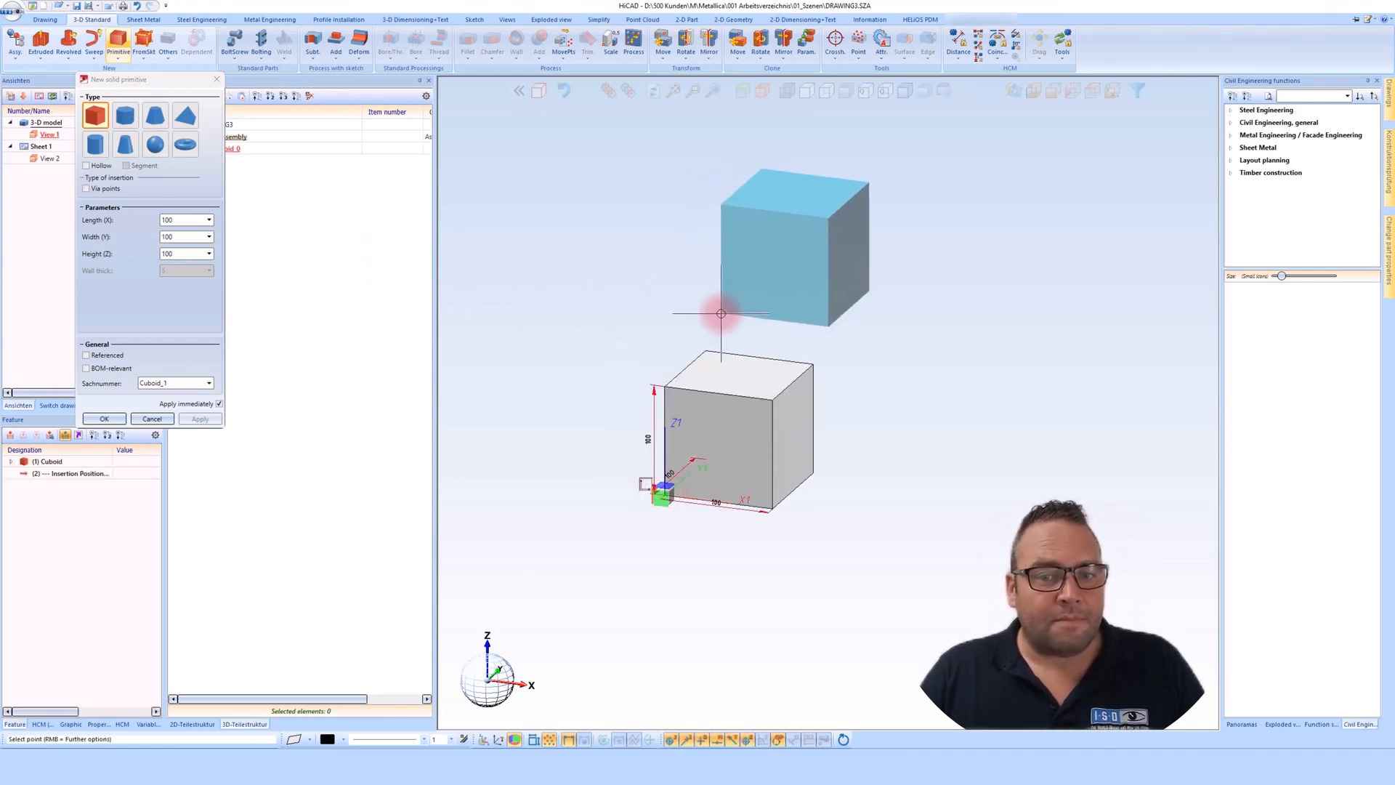
pyautogui.press('Escape')
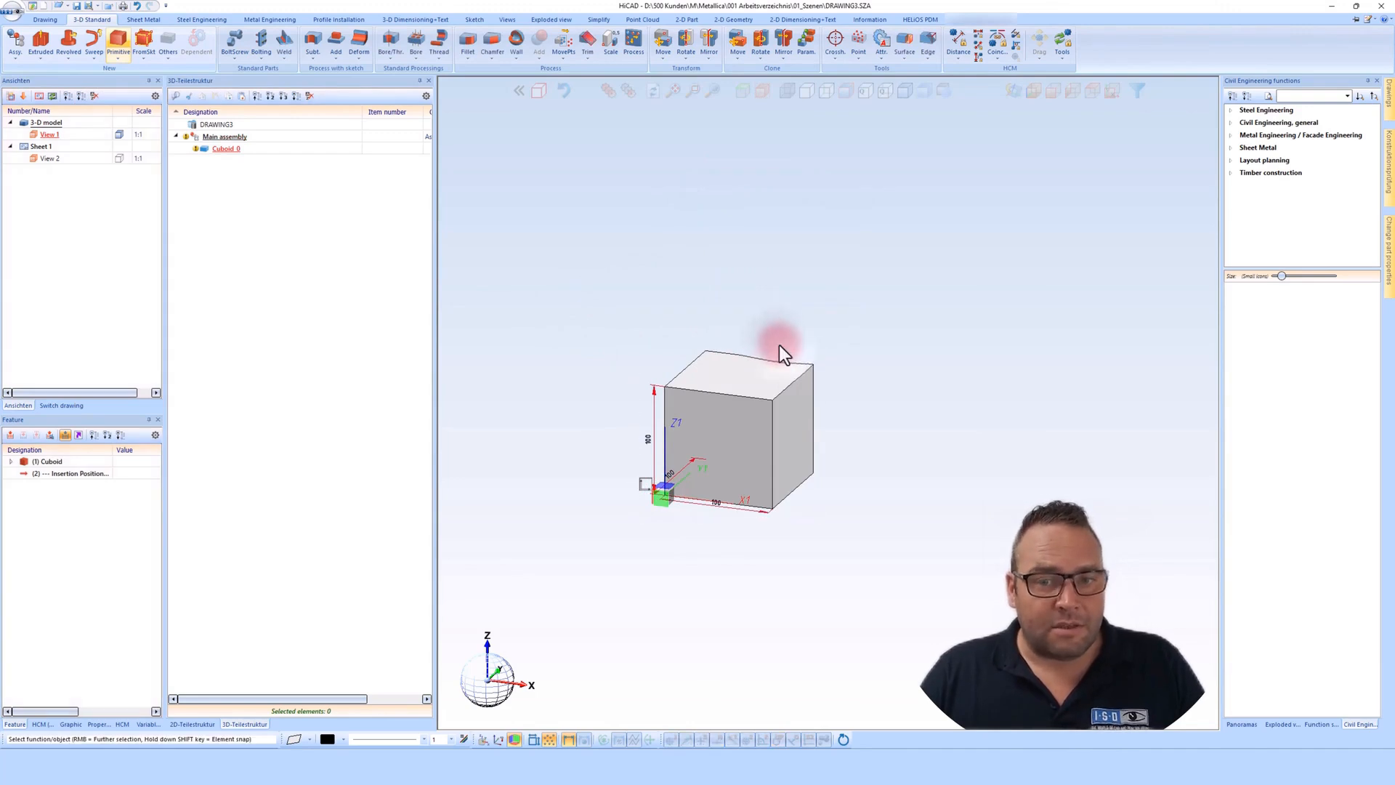
# - Create front, left side, top and axonometric views of the cuboid in the 3-D model and activate the side view from left
pyautogui.rightClick(779, 344)
pyautogui.click(965, 382)
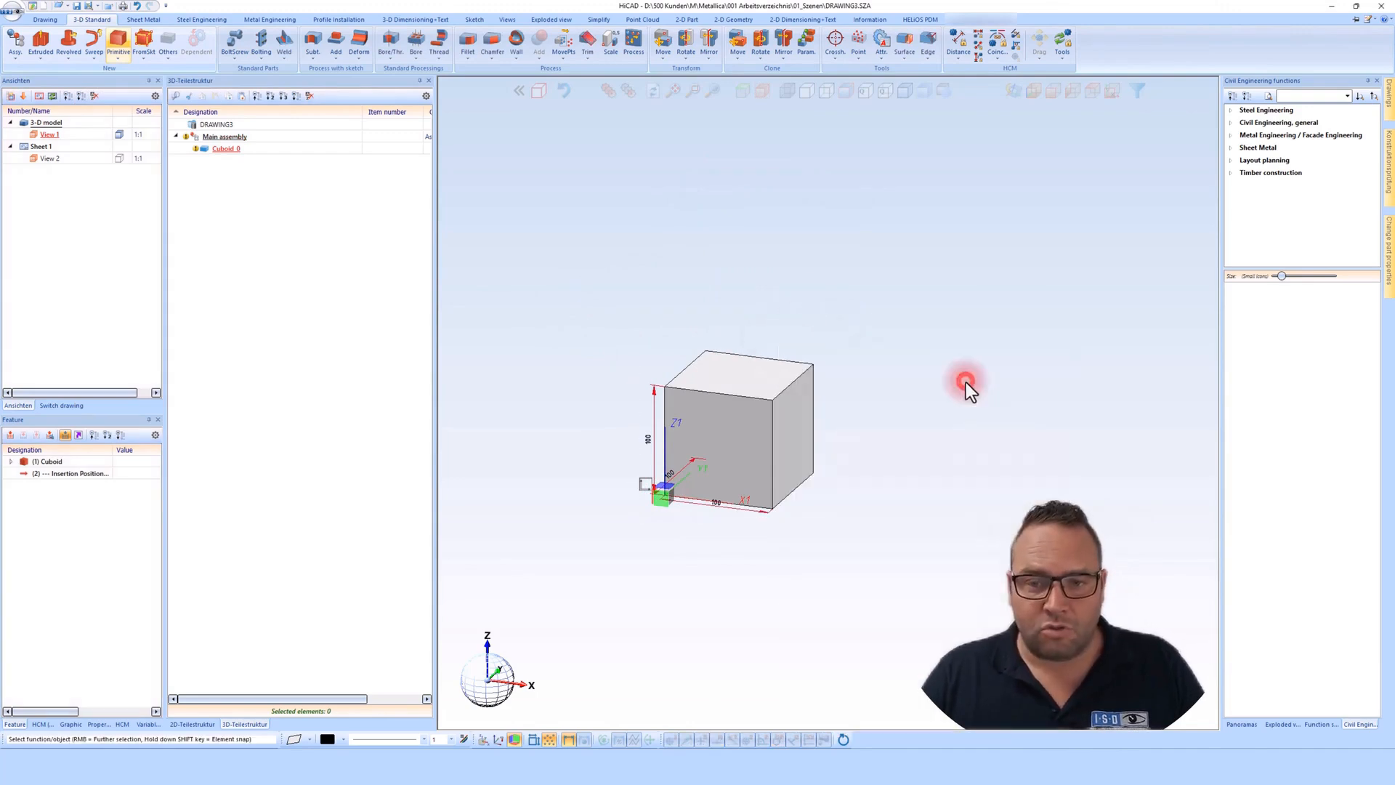
pyautogui.click(671, 398)
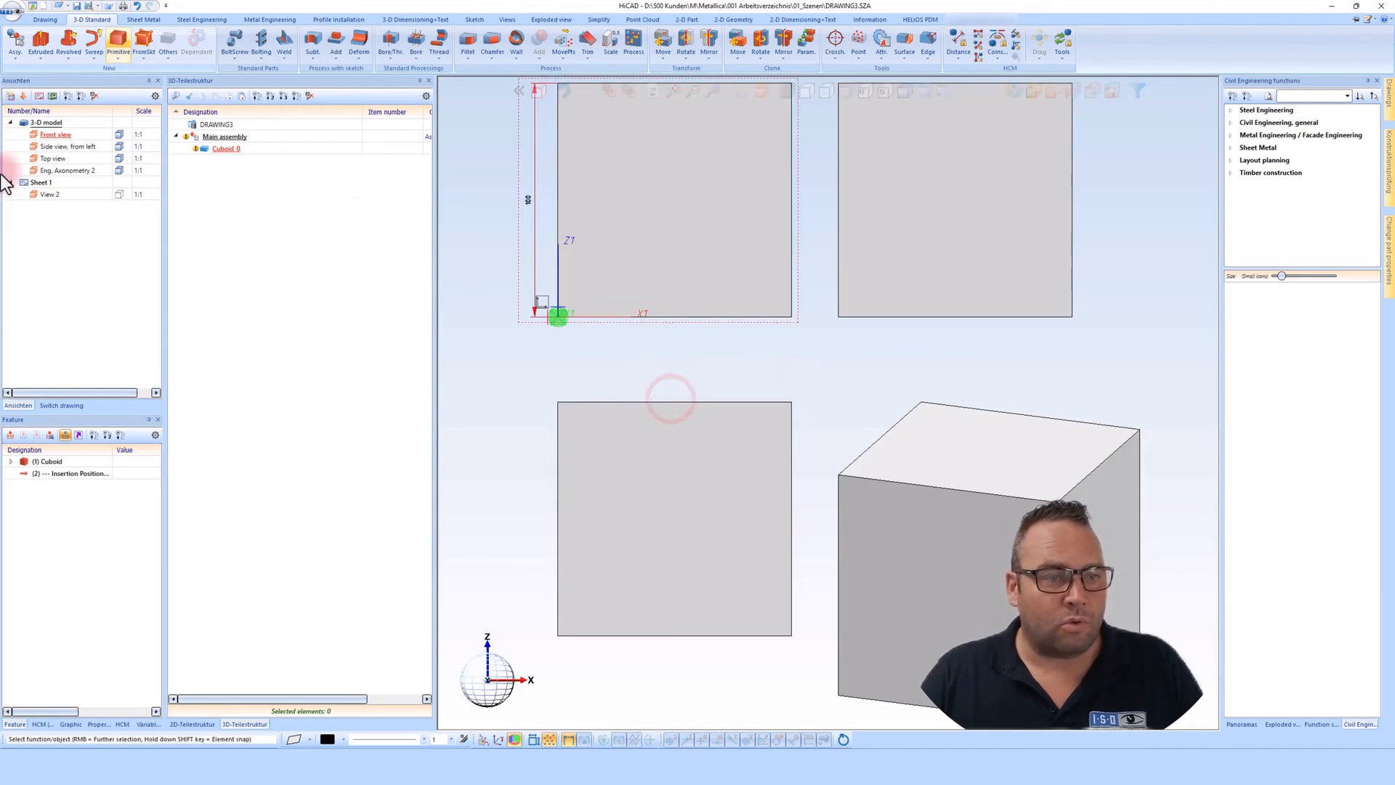
pyautogui.scroll(-2, 656, 393)
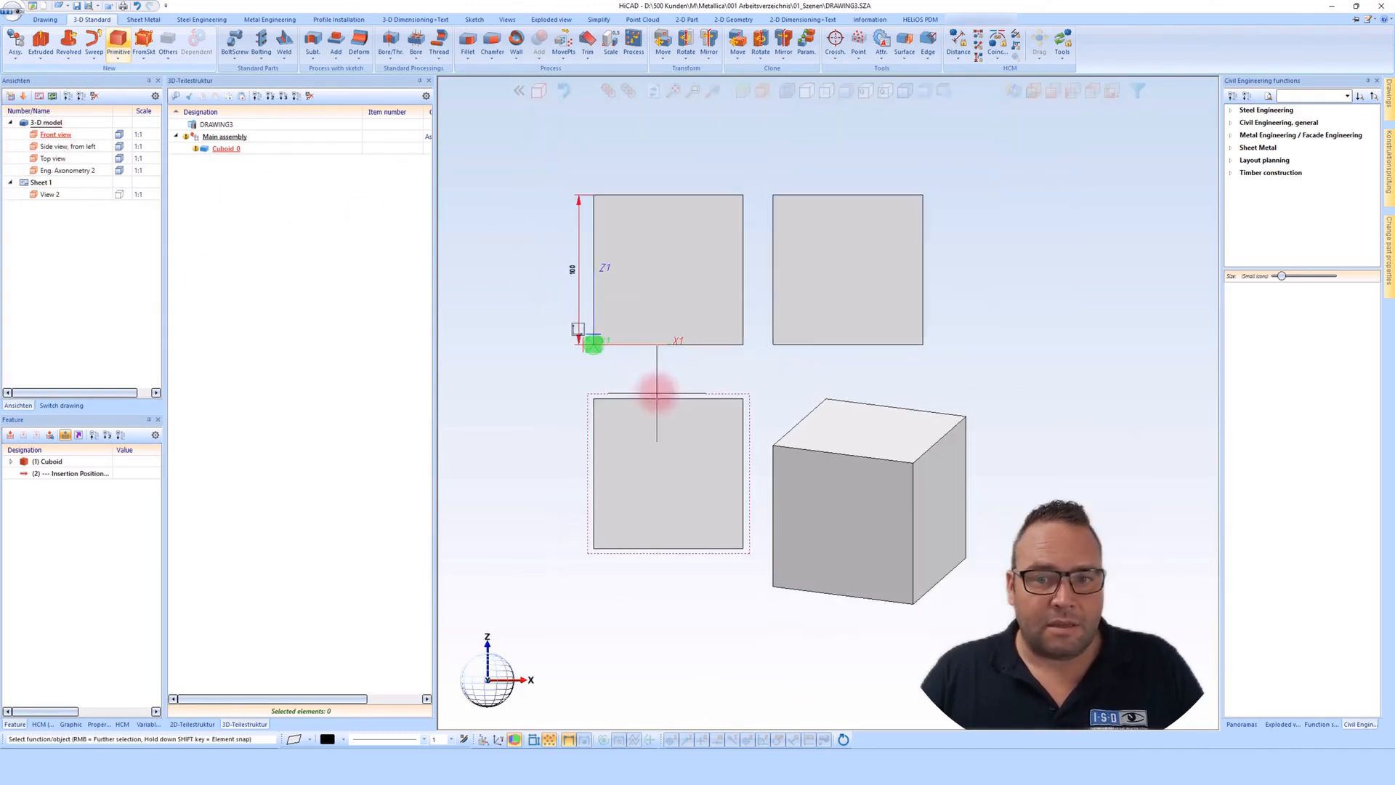
pyautogui.click(63, 135)
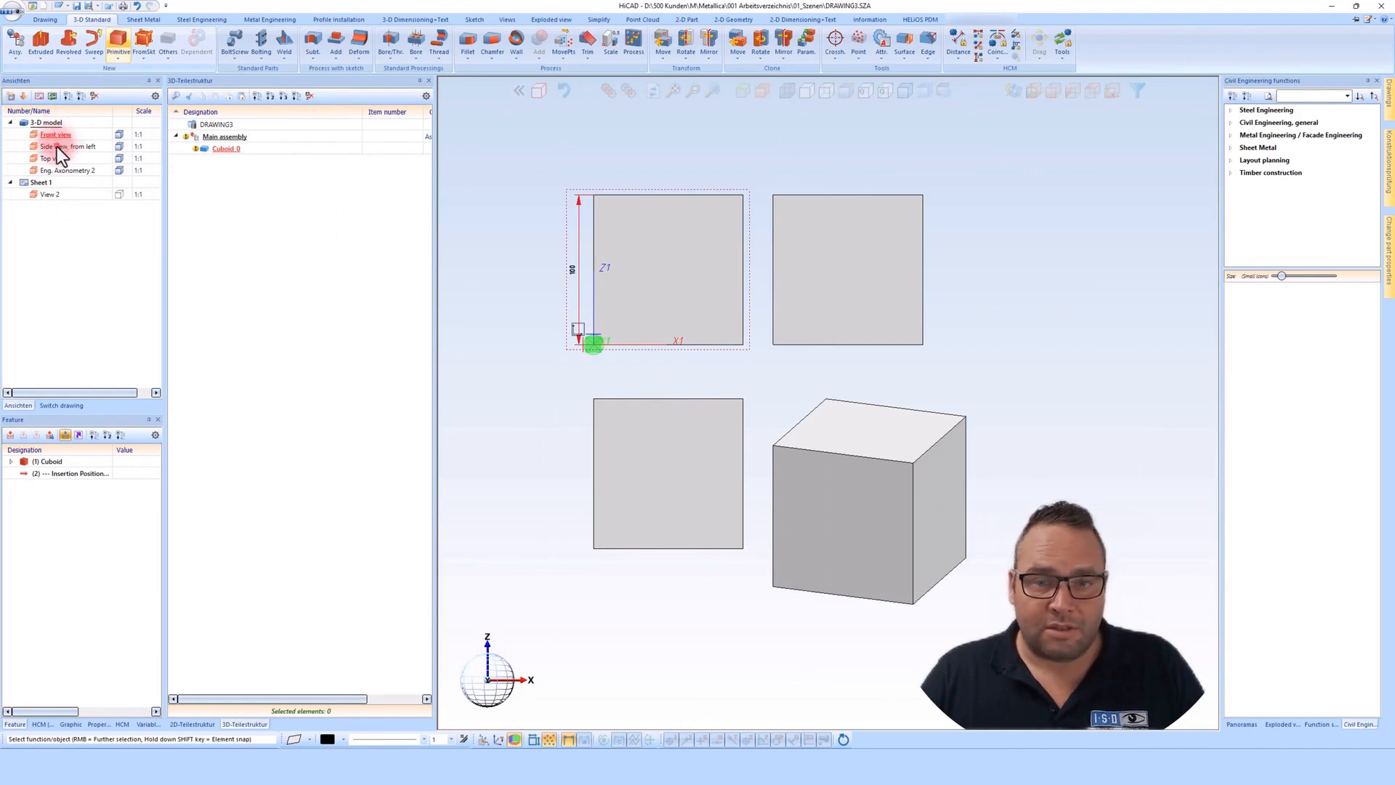
pyautogui.click(56, 147)
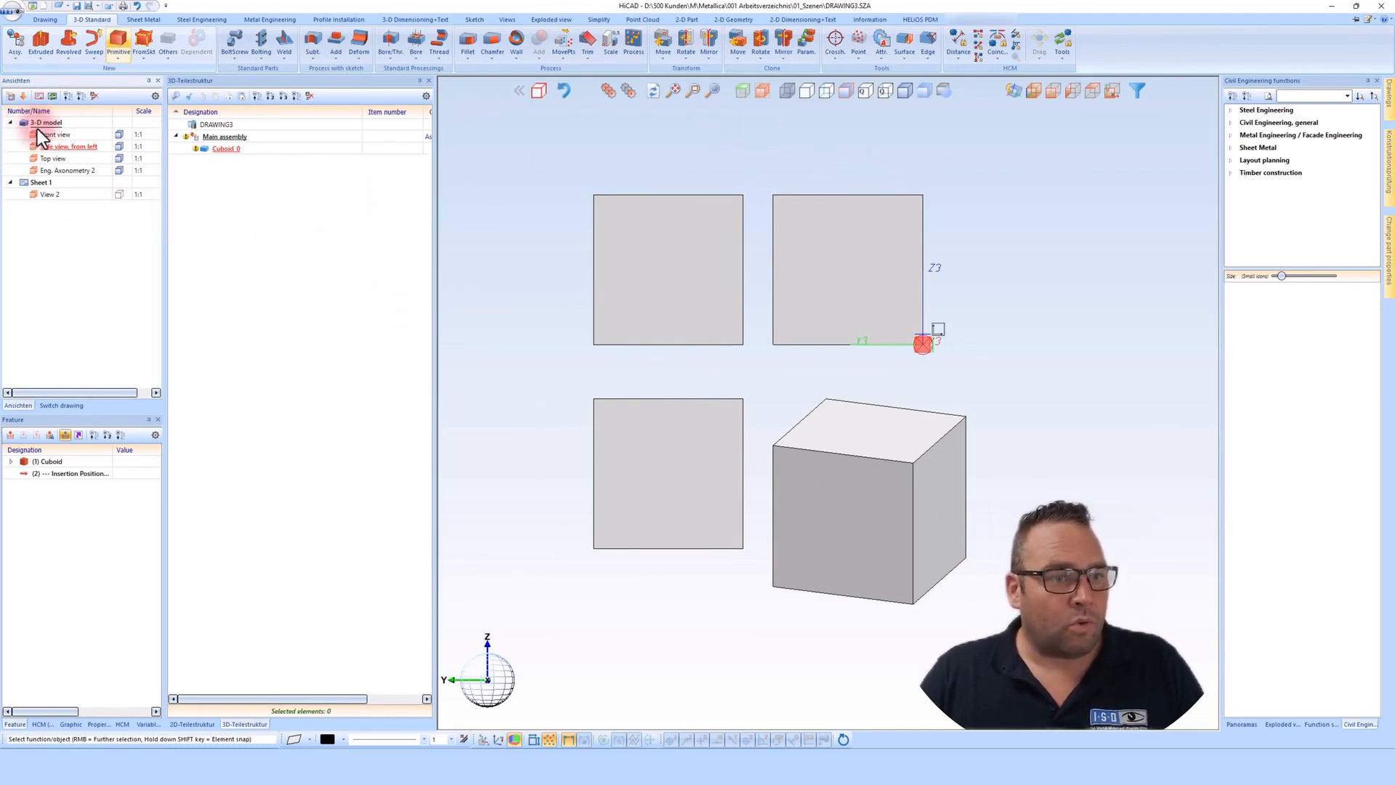
# - Activate Sheet 1, add a second sheet to the drawing and select Sheet 2 in the views list
pyautogui.click(38, 186)
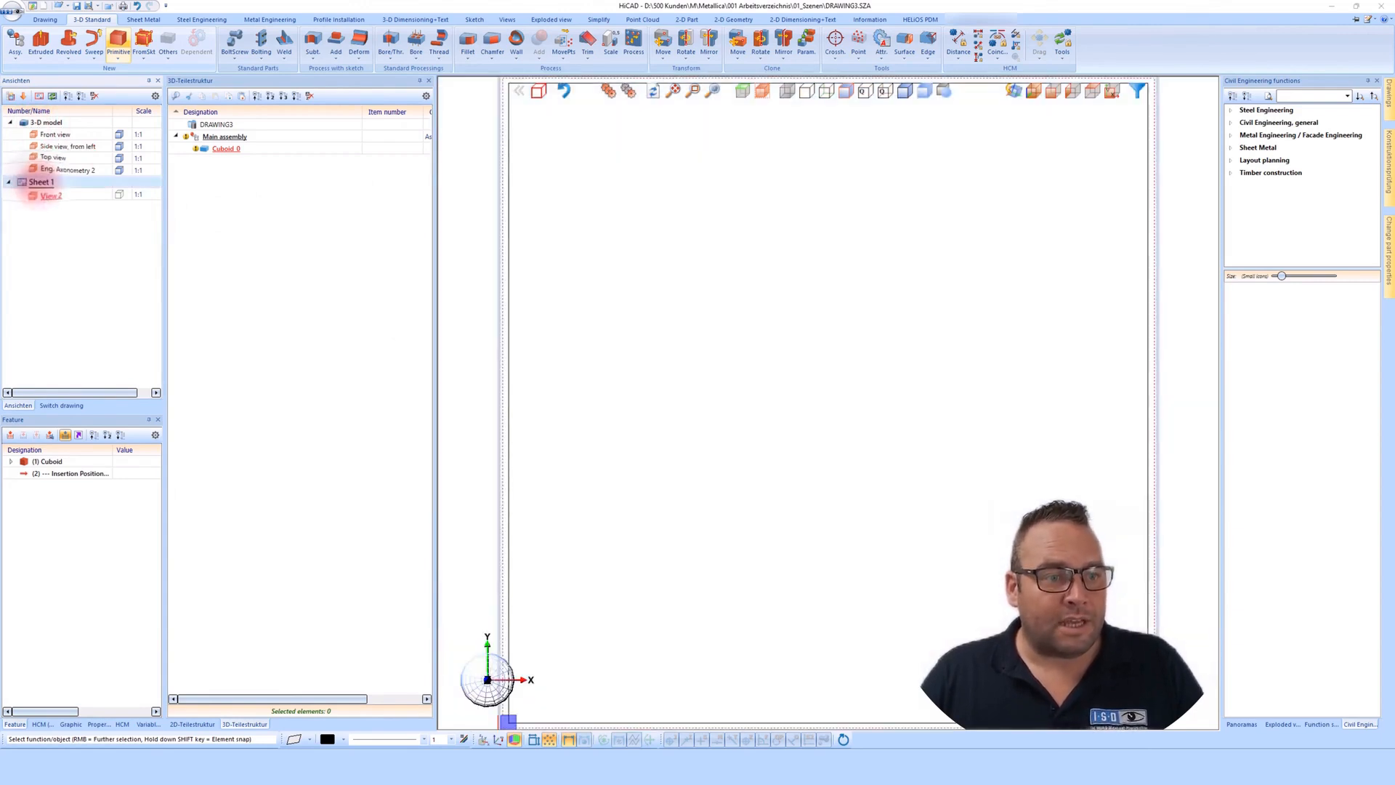
pyautogui.rightClick(38, 185)
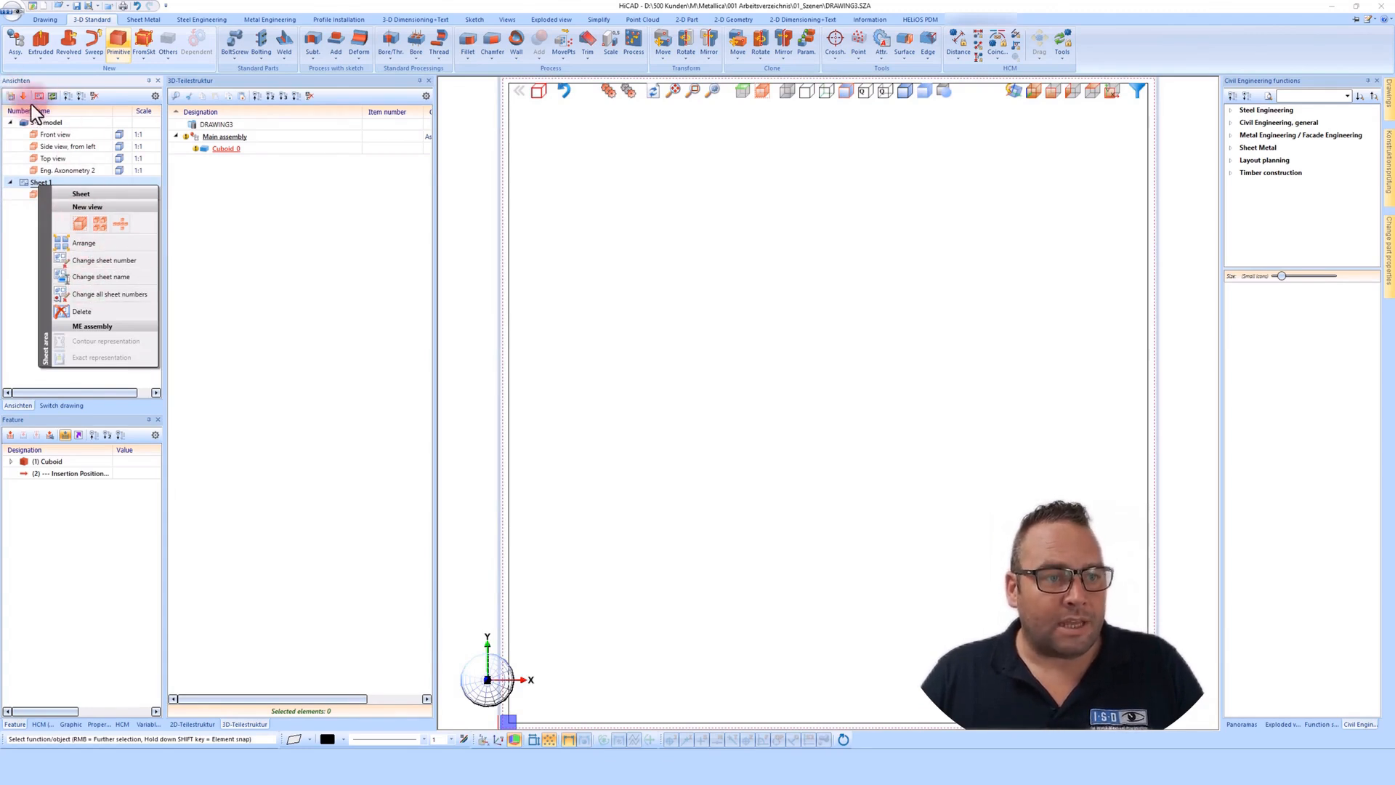
pyautogui.click(112, 94)
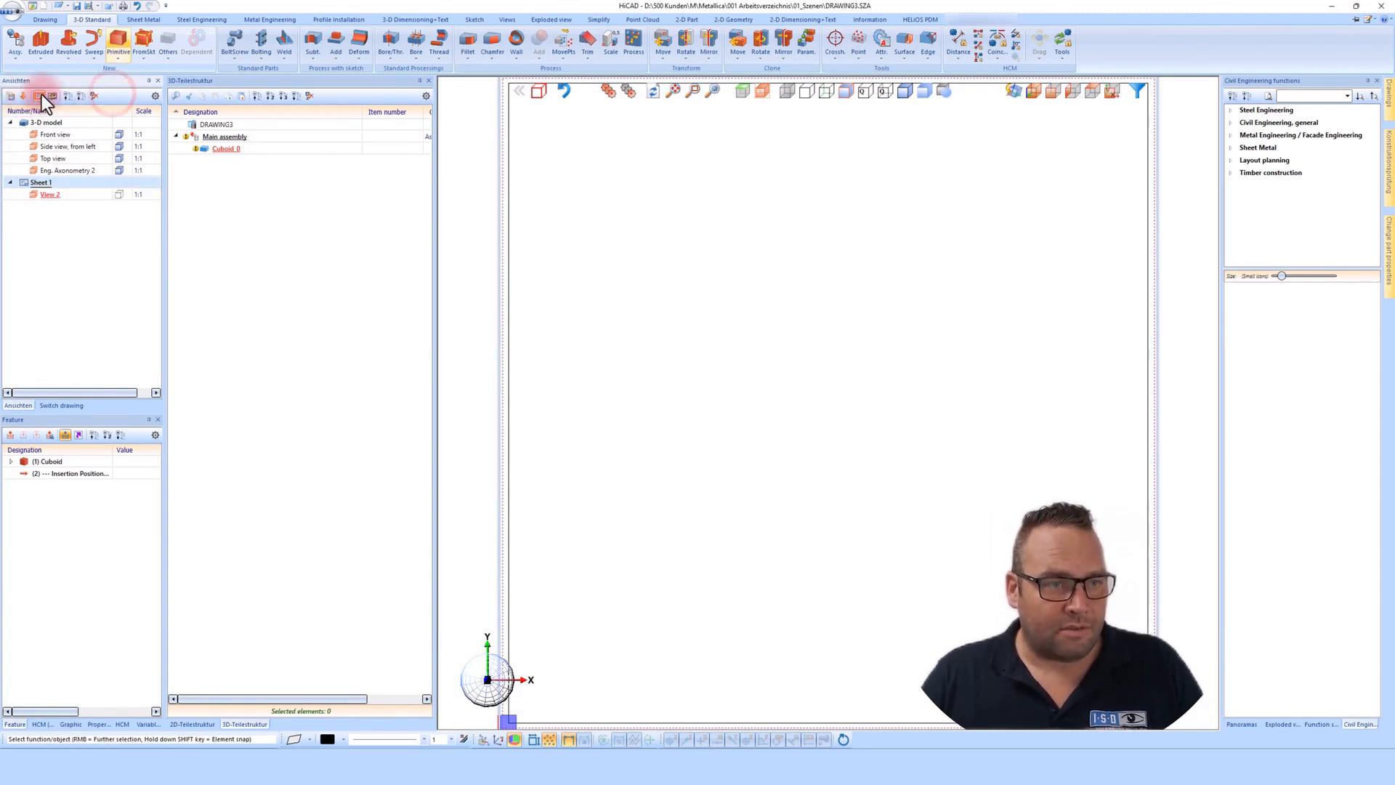
pyautogui.click(40, 96)
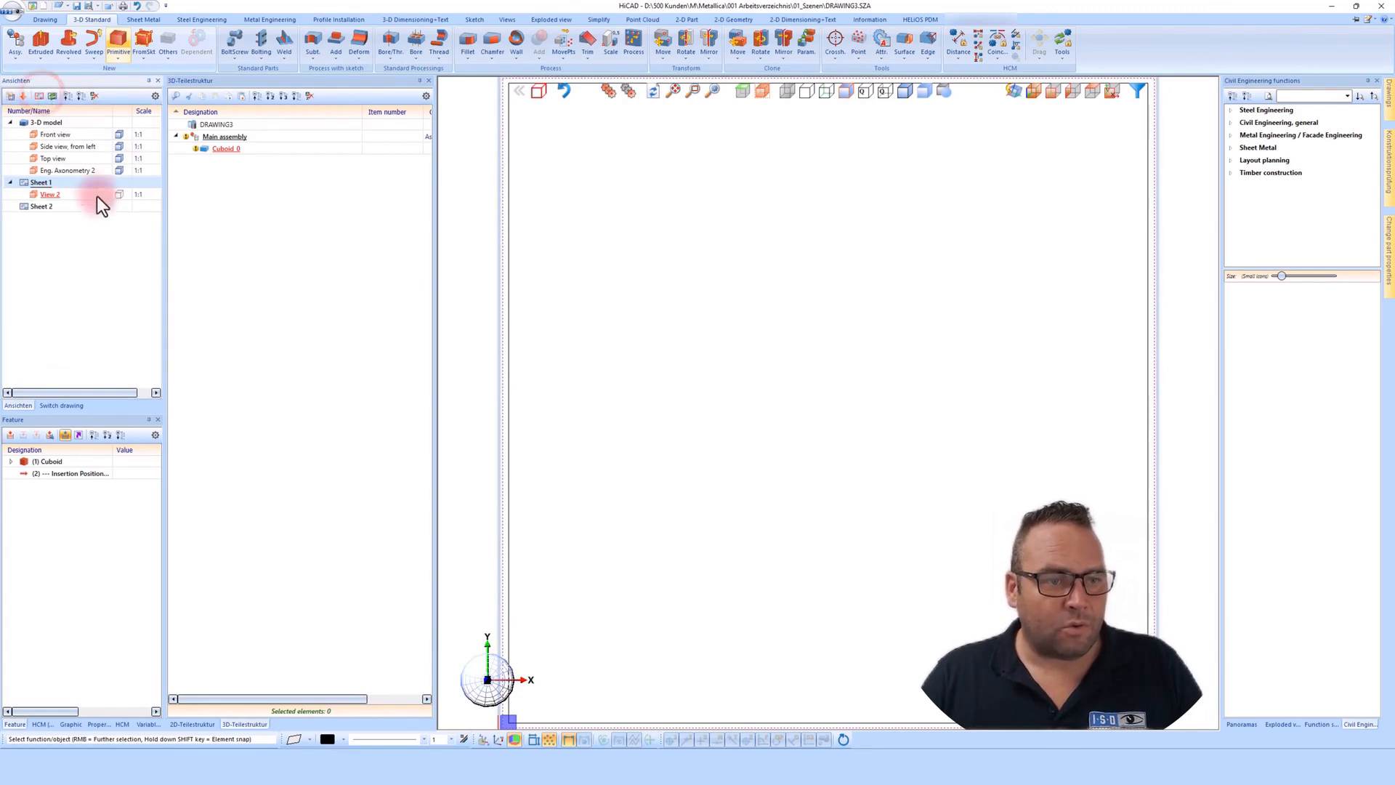
pyautogui.click(35, 207)
pyautogui.rightClick(35, 207)
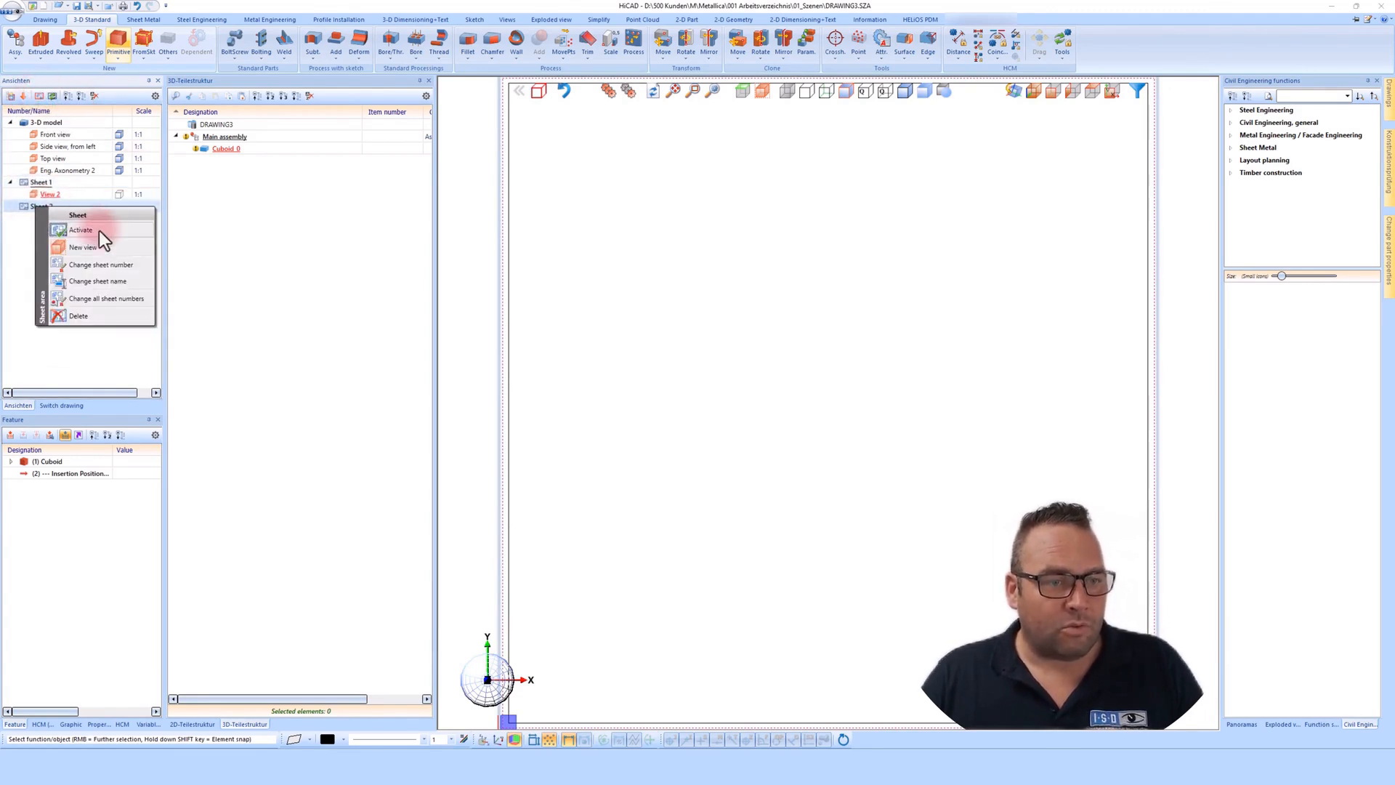
pyautogui.click(26, 240)
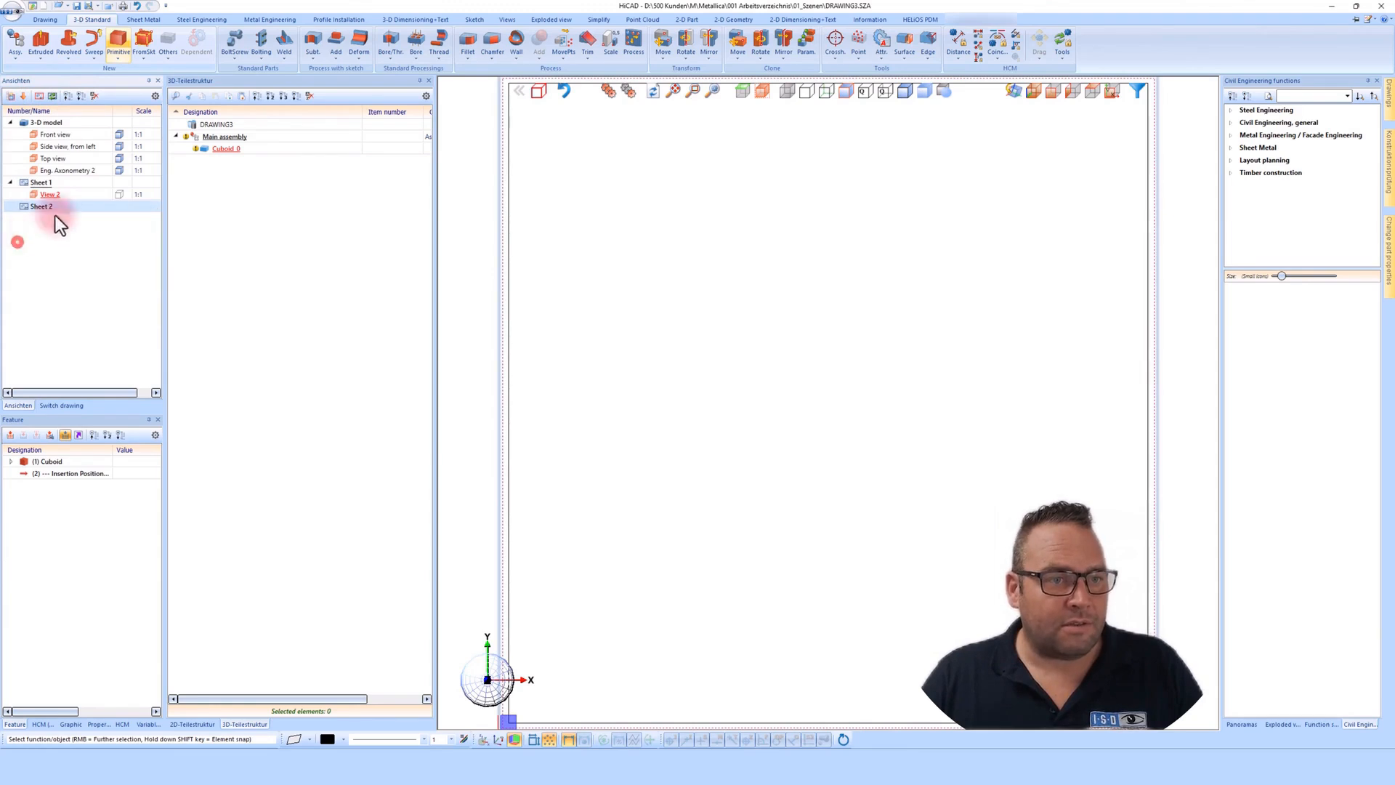
# - Switch the multi-column structure of the views list off and back on
pyautogui.click(154, 98)
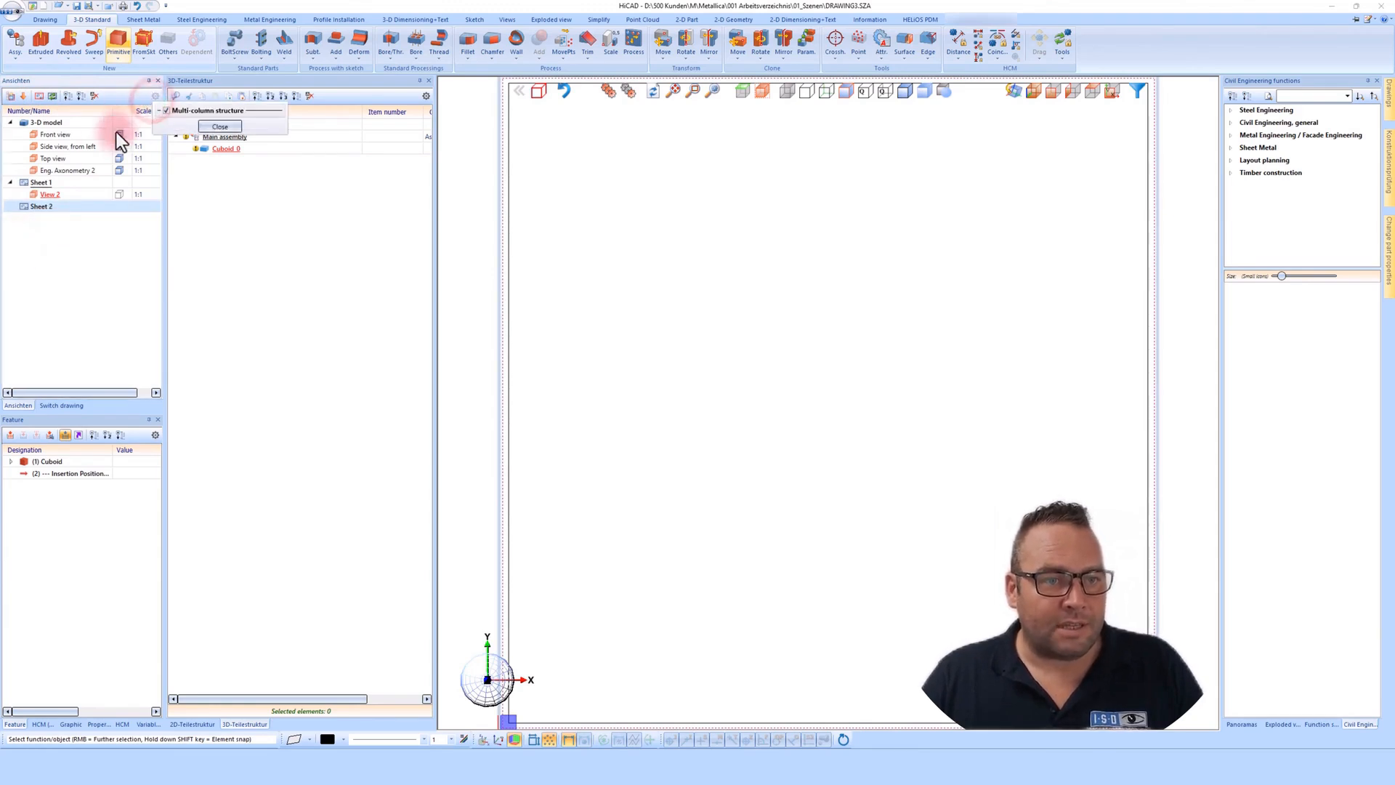
pyautogui.click(173, 115)
pyautogui.click(173, 115)
pyautogui.click(218, 127)
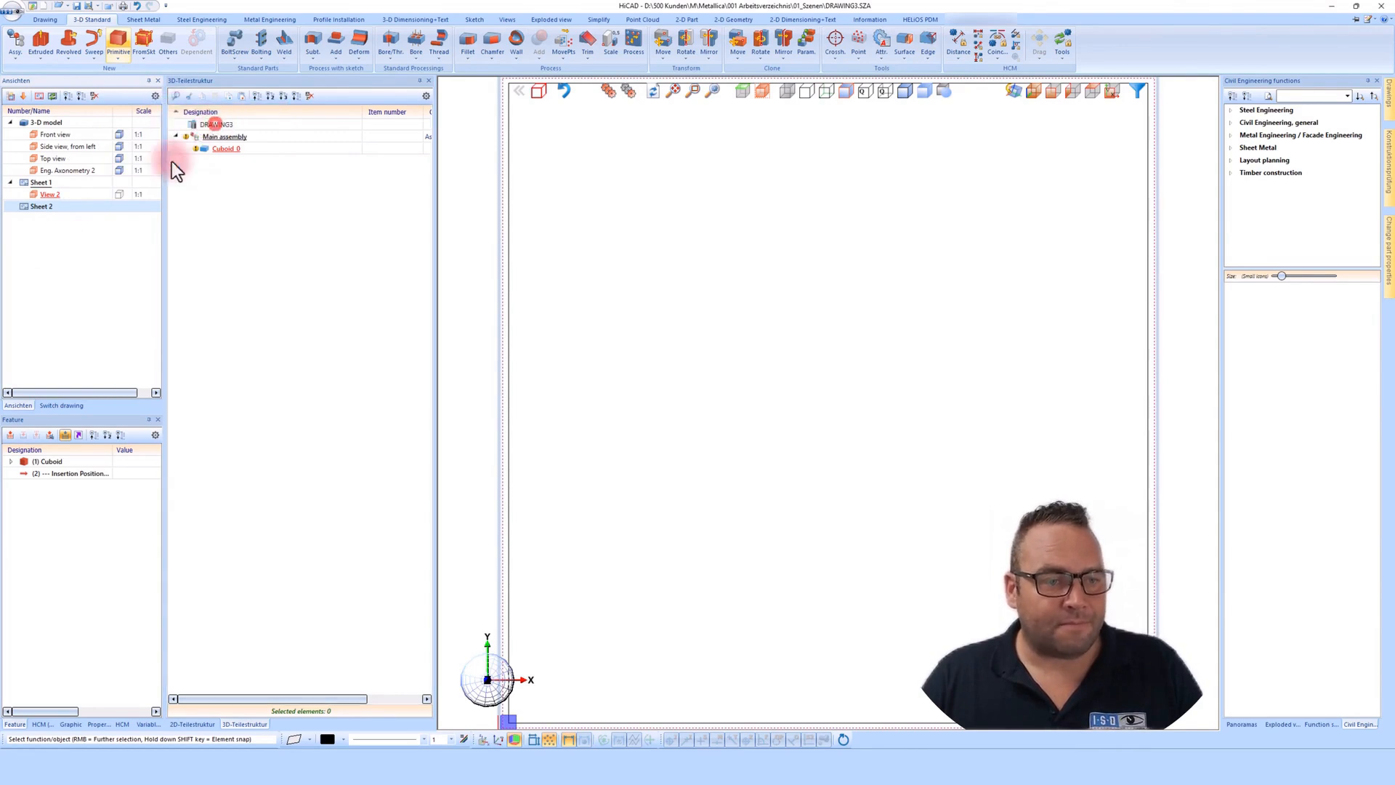
# - Look at the list of open drawings, return to the views list and activate the front view of the 3-D model
pyautogui.click(65, 405)
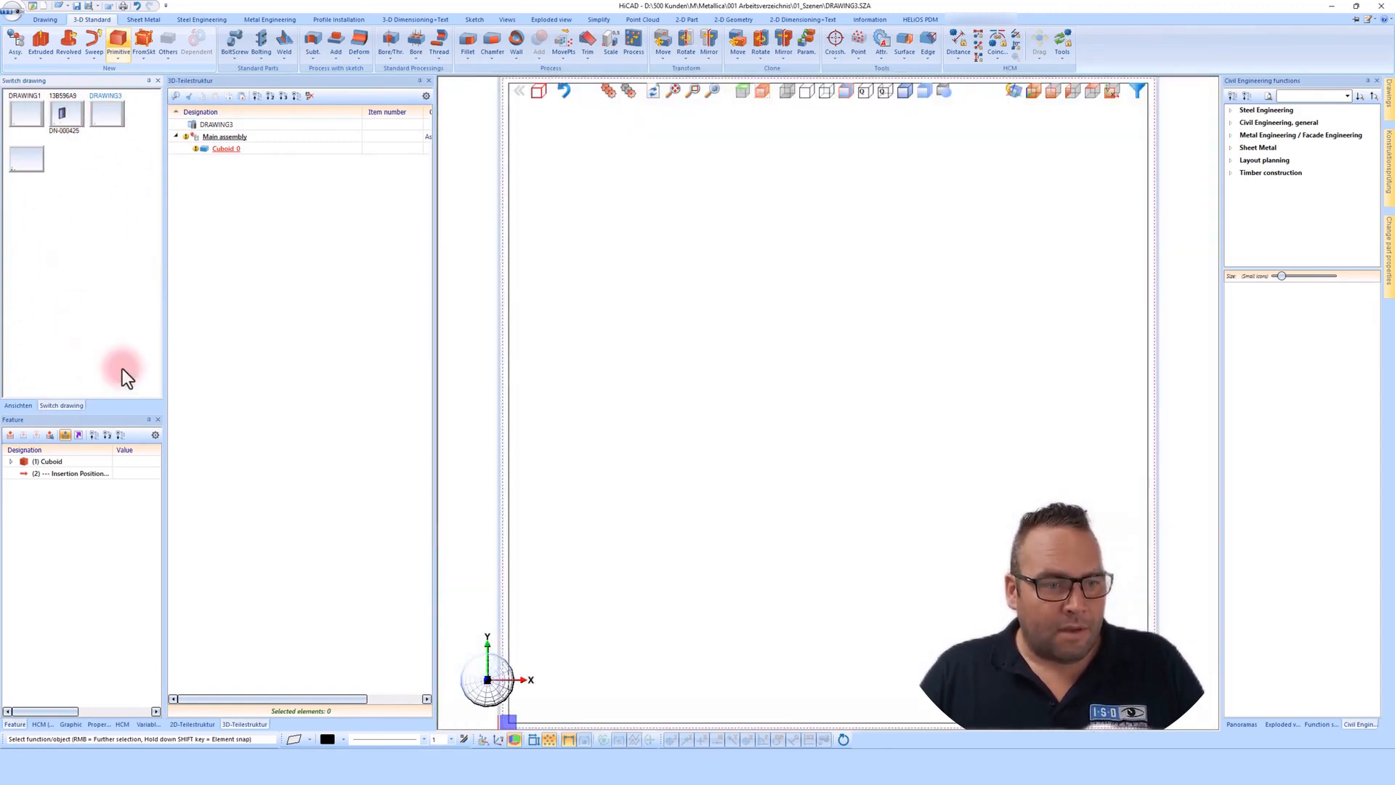
pyautogui.click(18, 405)
pyautogui.click(49, 136)
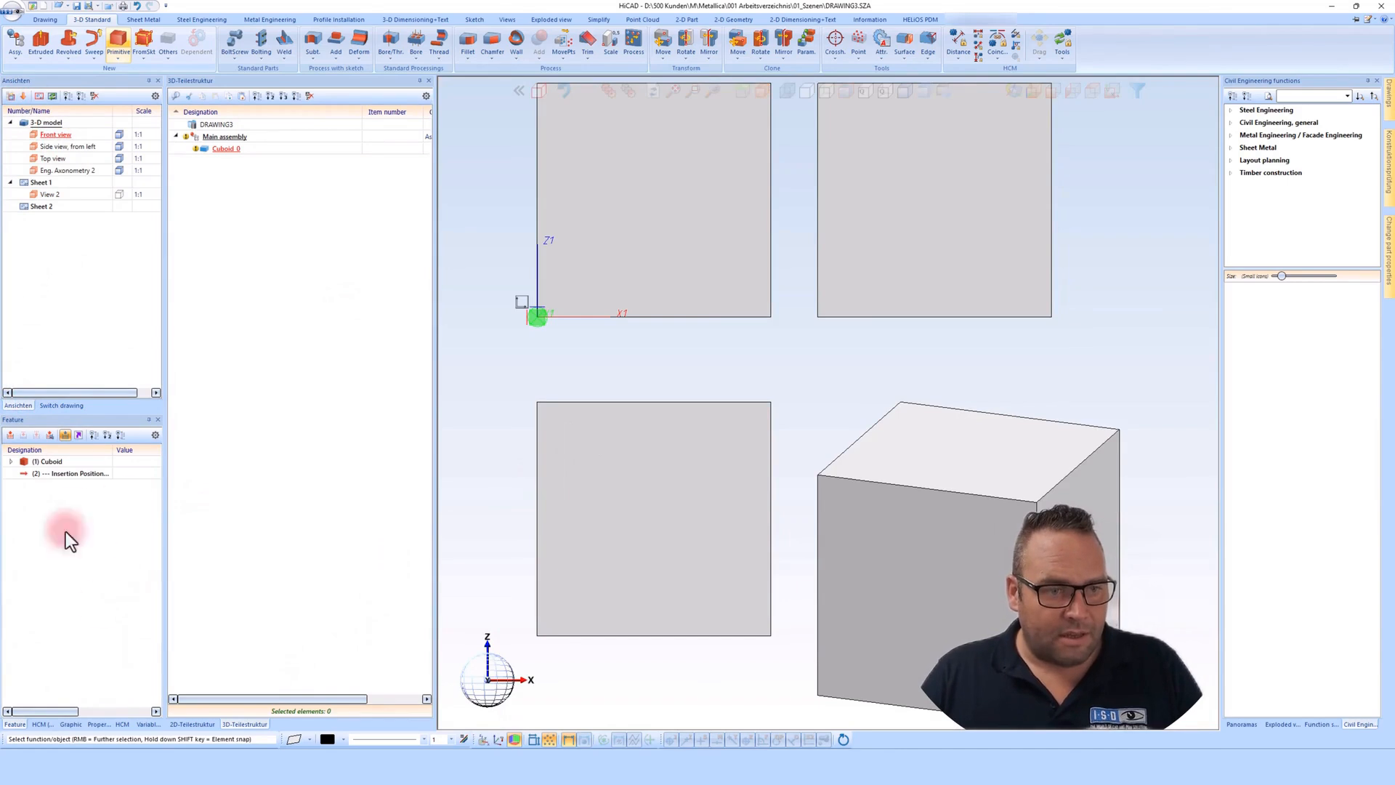
# - Look through the HCM log, graphics, properties, HCM and variables lists and return to the feature log
pyautogui.click(42, 724)
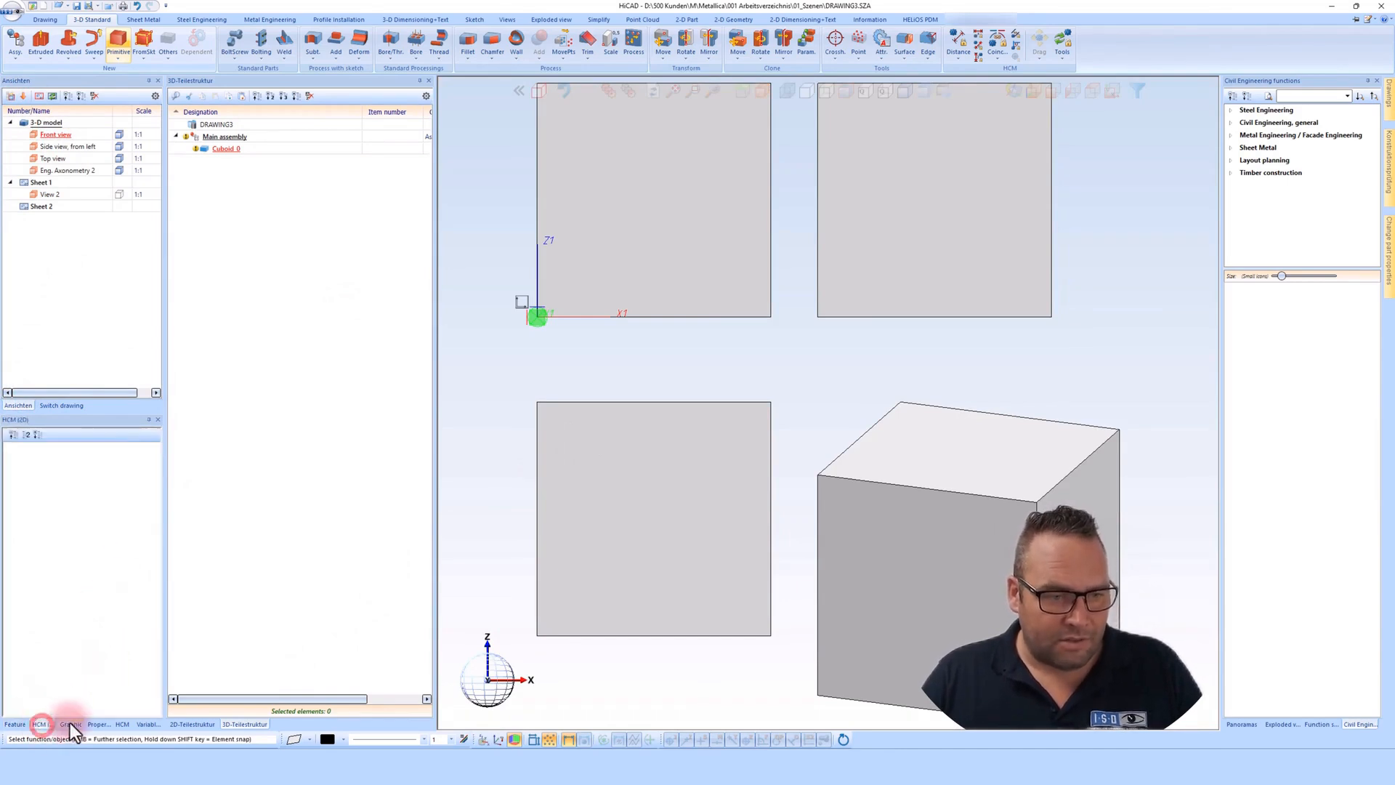
pyautogui.click(70, 724)
pyautogui.click(90, 721)
pyautogui.click(122, 724)
pyautogui.click(40, 724)
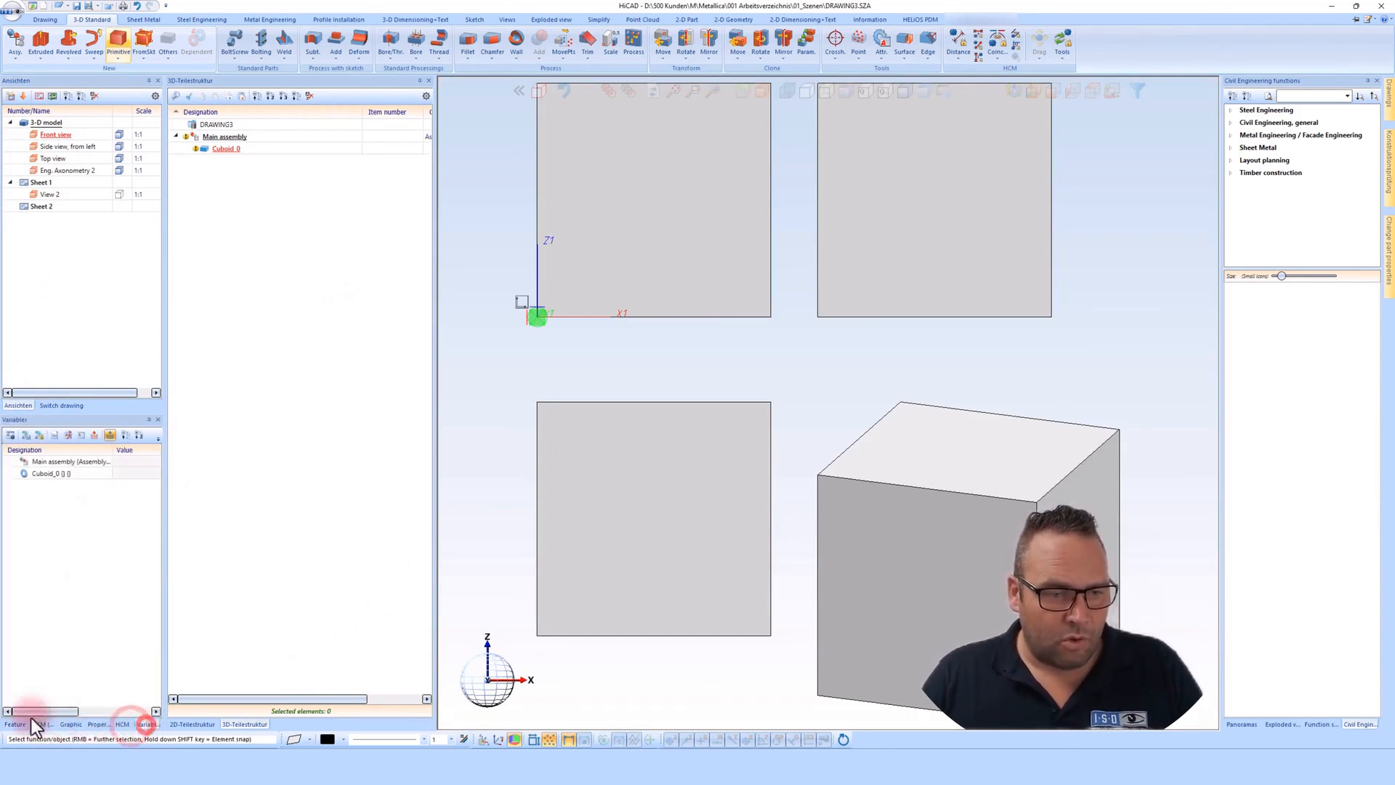
pyautogui.click(14, 723)
pyautogui.click(37, 683)
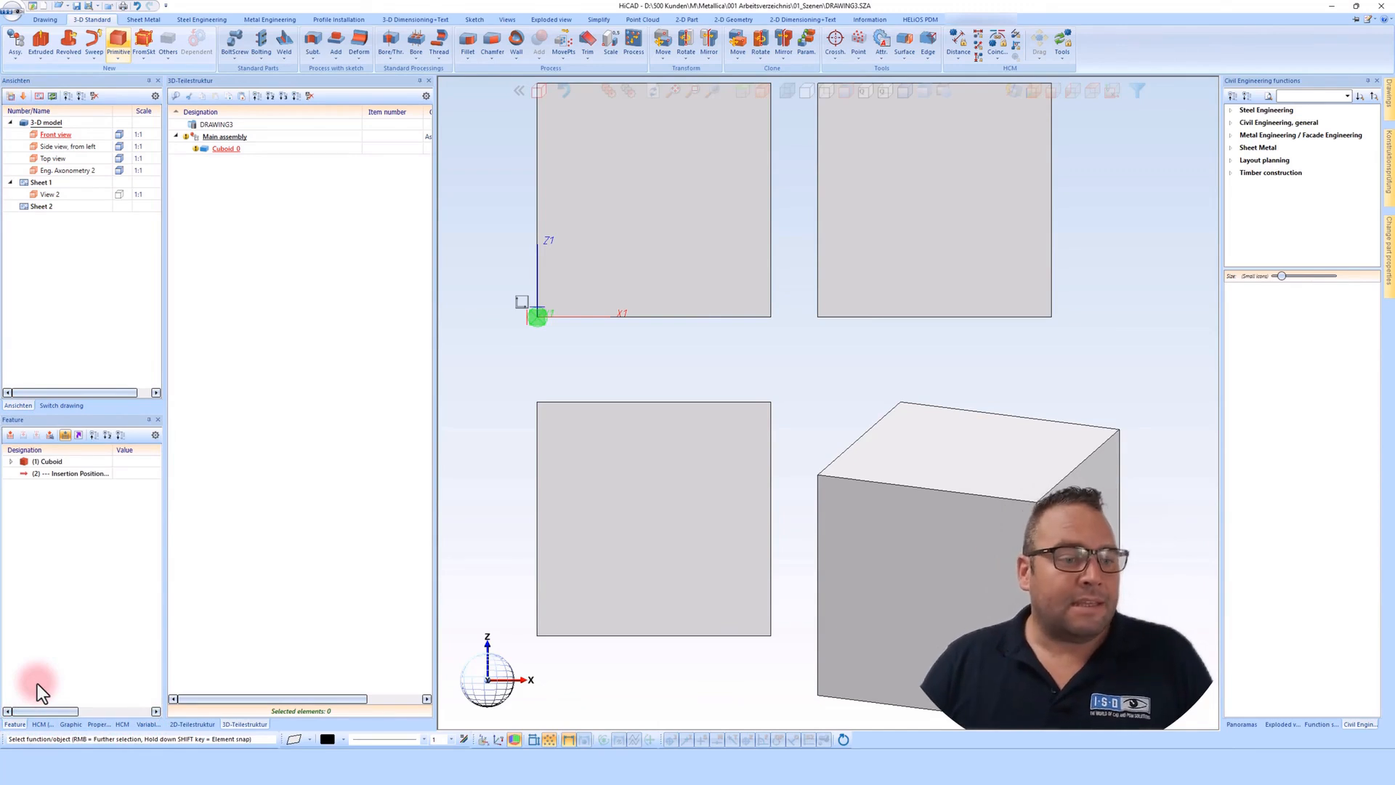
pyautogui.click(15, 724)
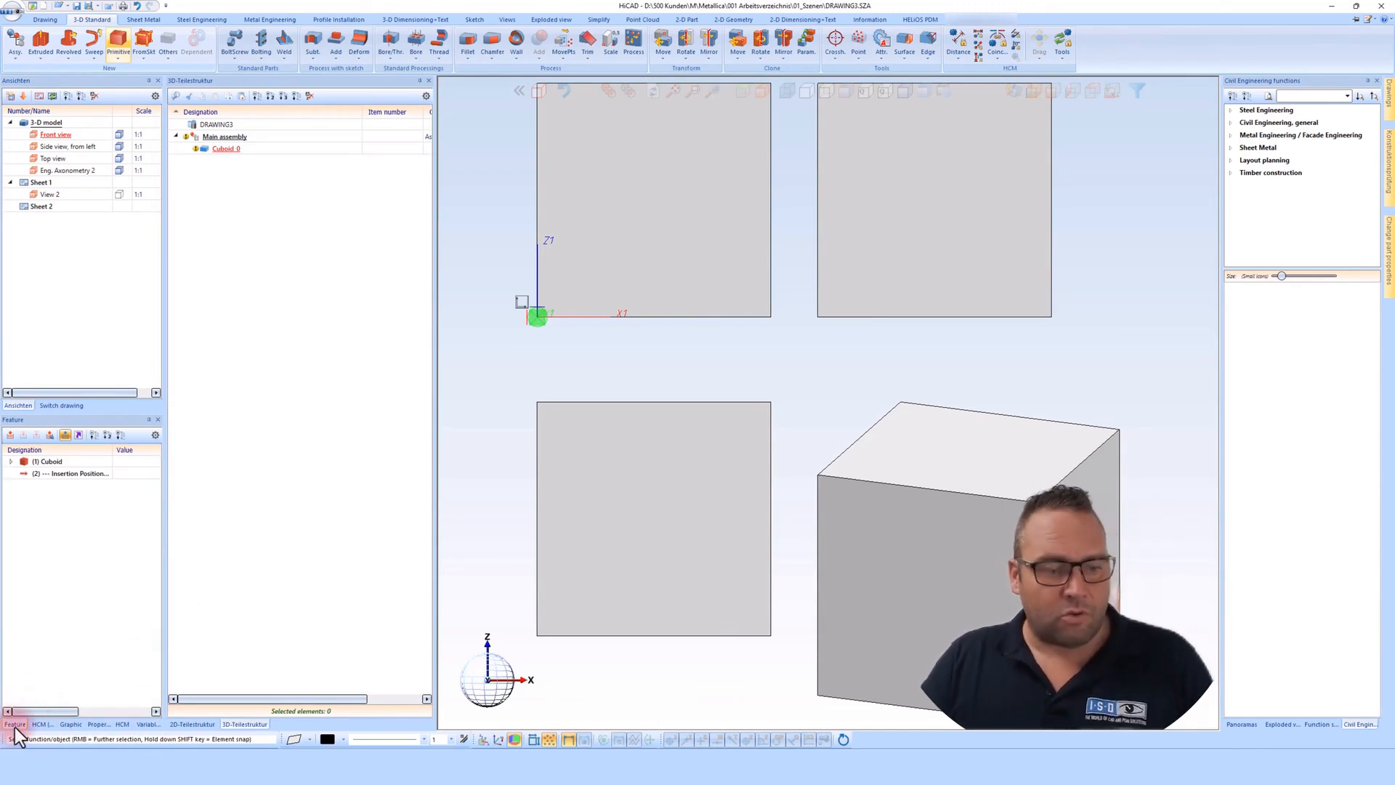
# - Drill a 10 mm through hole into the cuboid's front face, about 37 mm from its left edge and 42 mm above its bottom edge
pyautogui.click(47, 461)
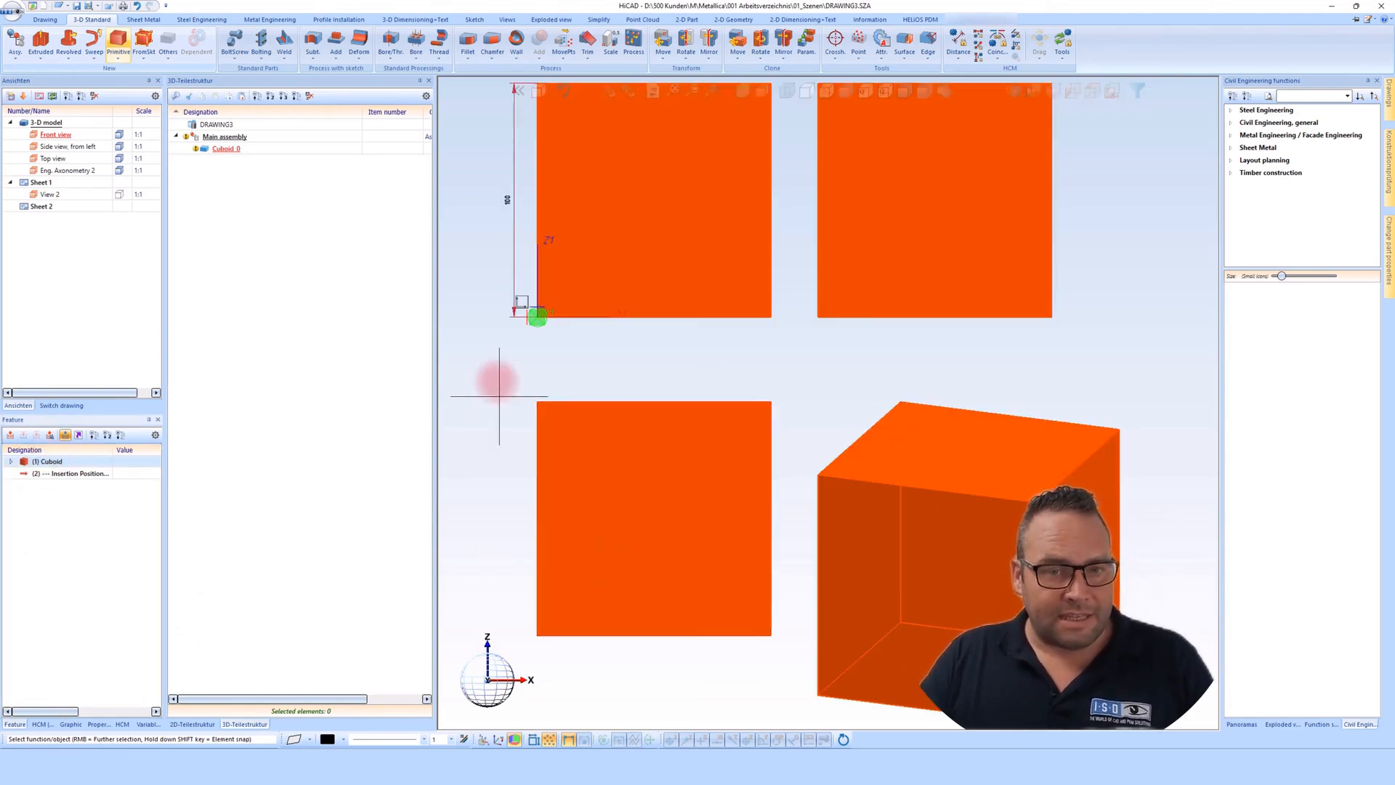
pyautogui.scroll(-2, 508, 370)
pyautogui.scroll(2, 576, 328)
pyautogui.rightClick(577, 338)
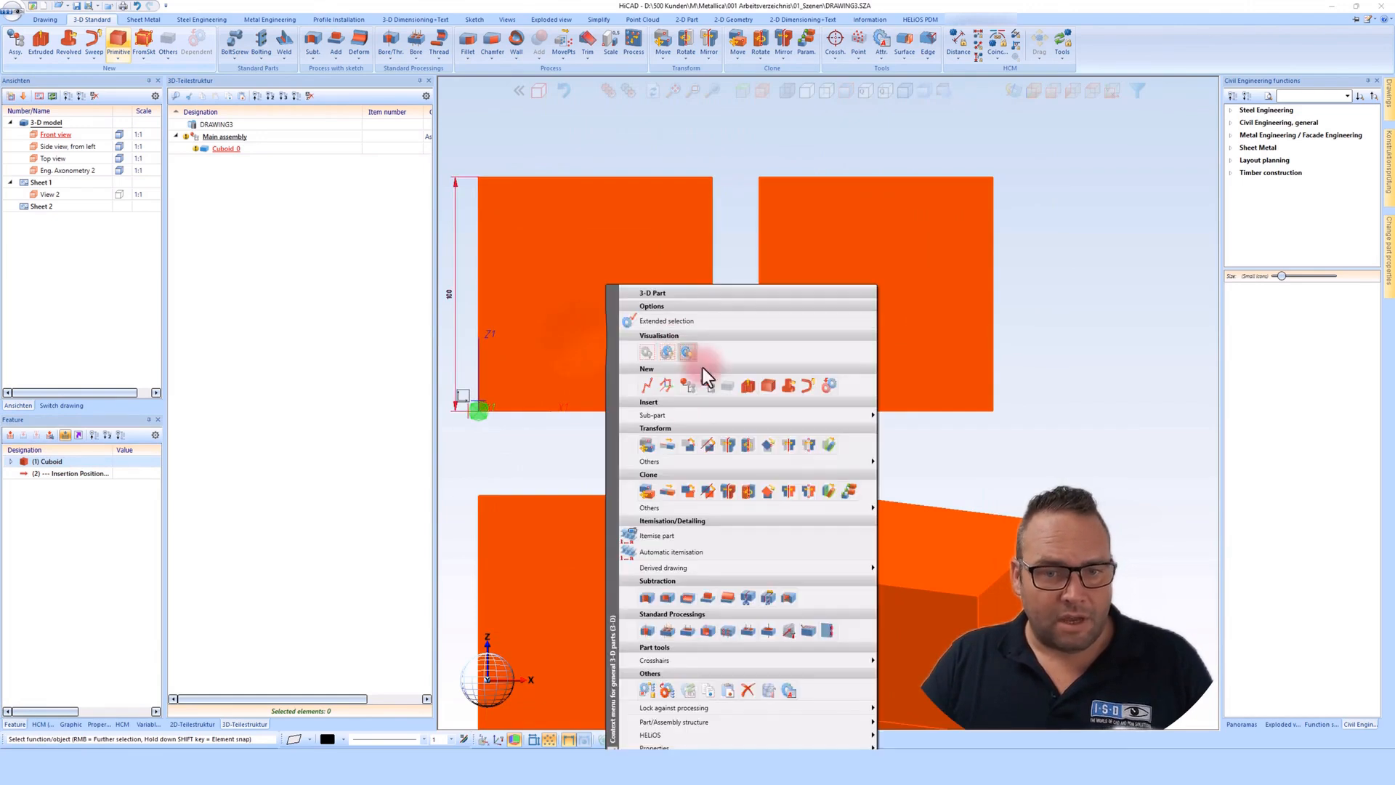
pyautogui.click(664, 631)
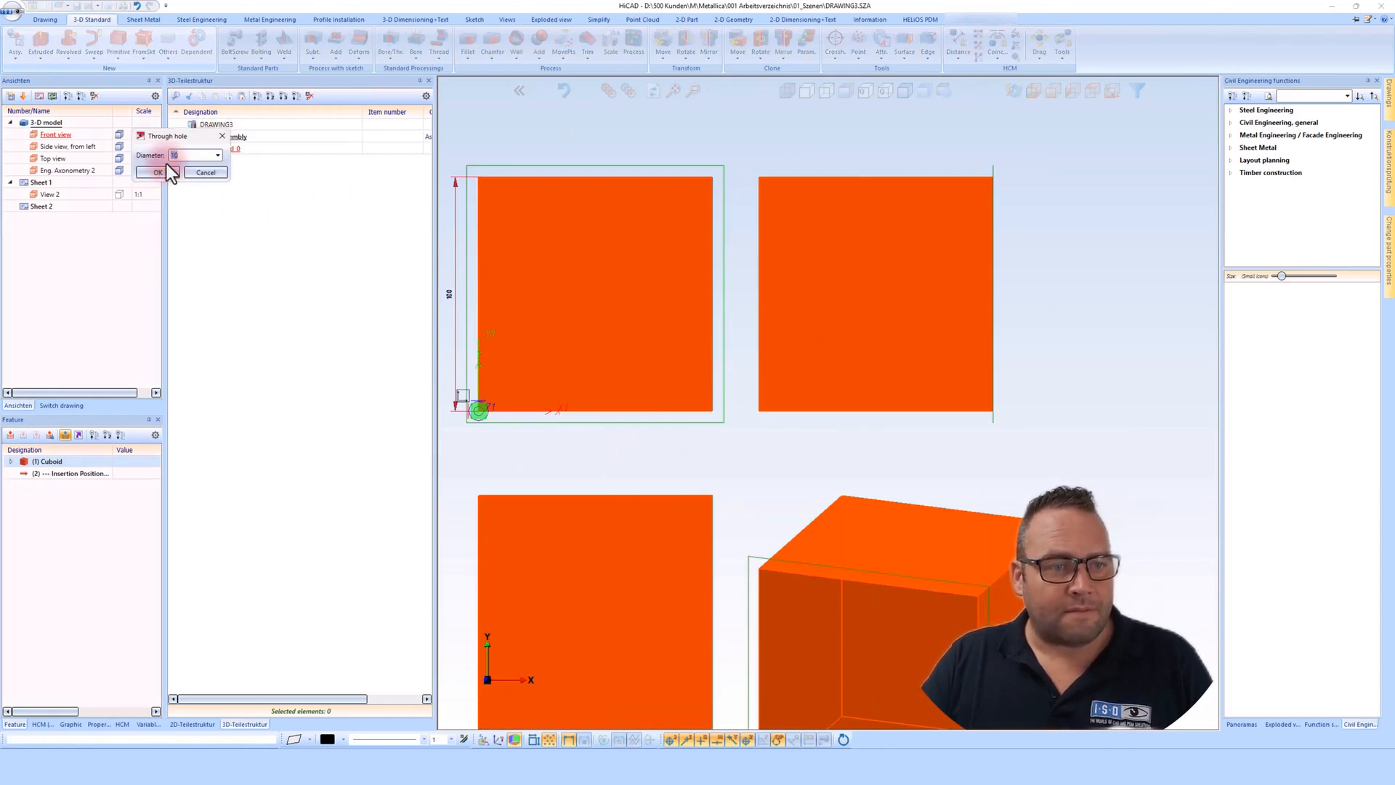
pyautogui.click(160, 172)
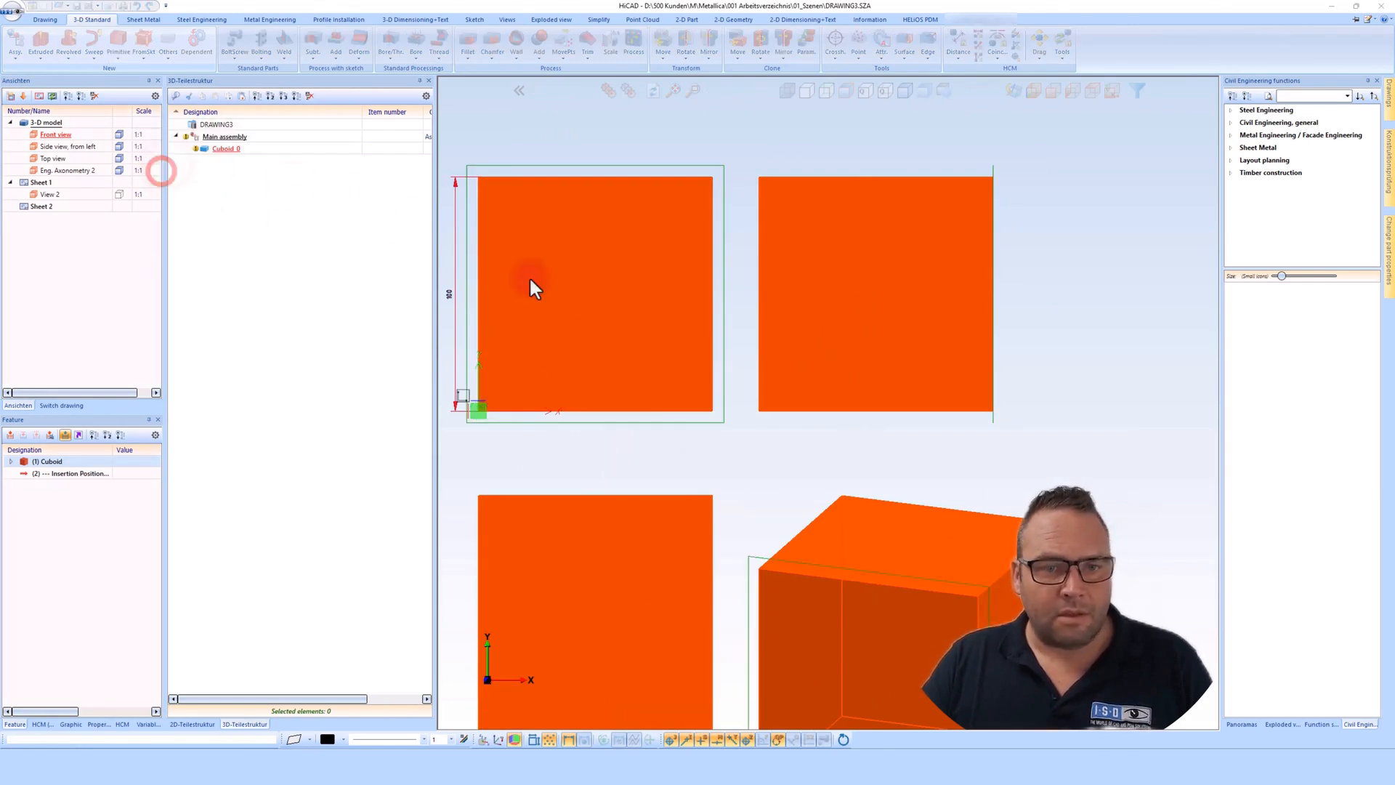
pyautogui.click(565, 312)
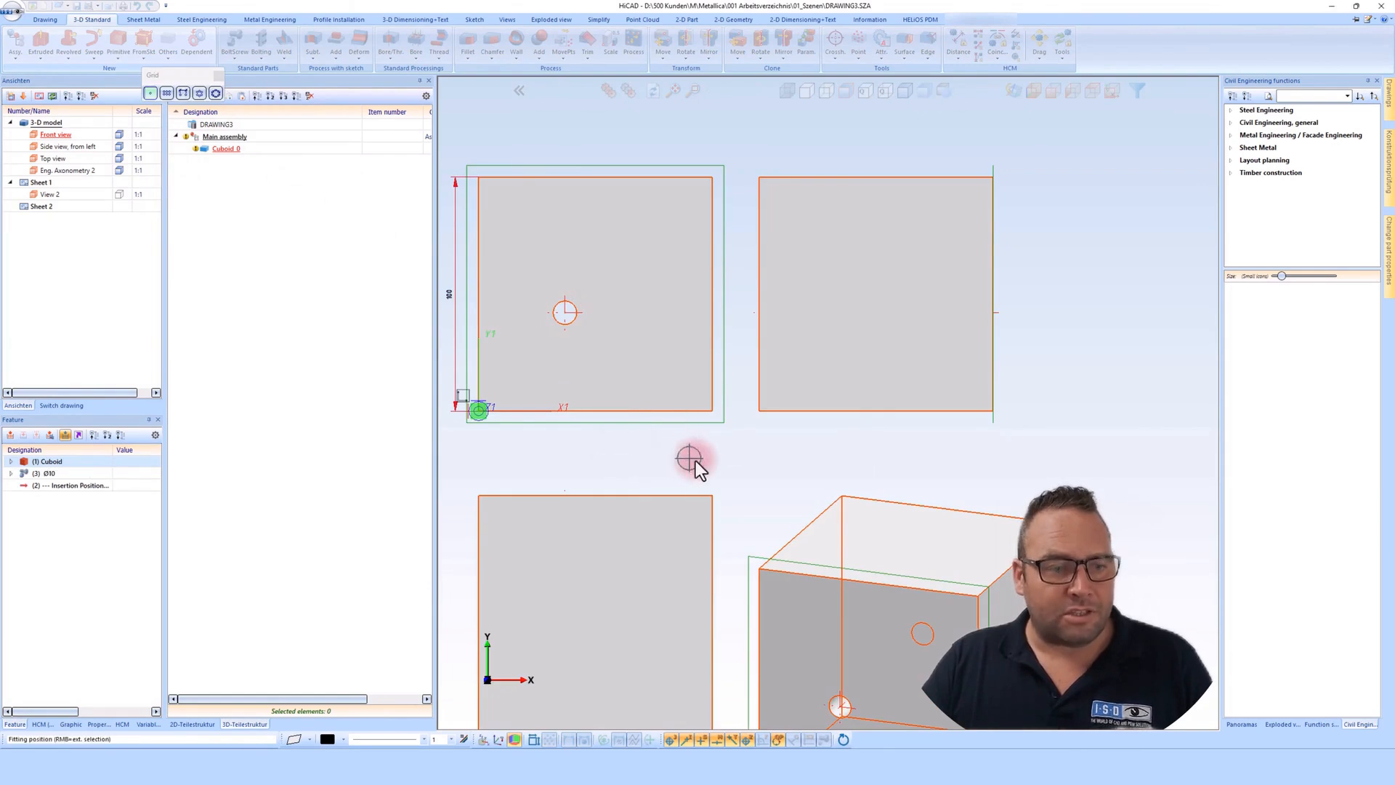
pyautogui.middleClick(691, 459)
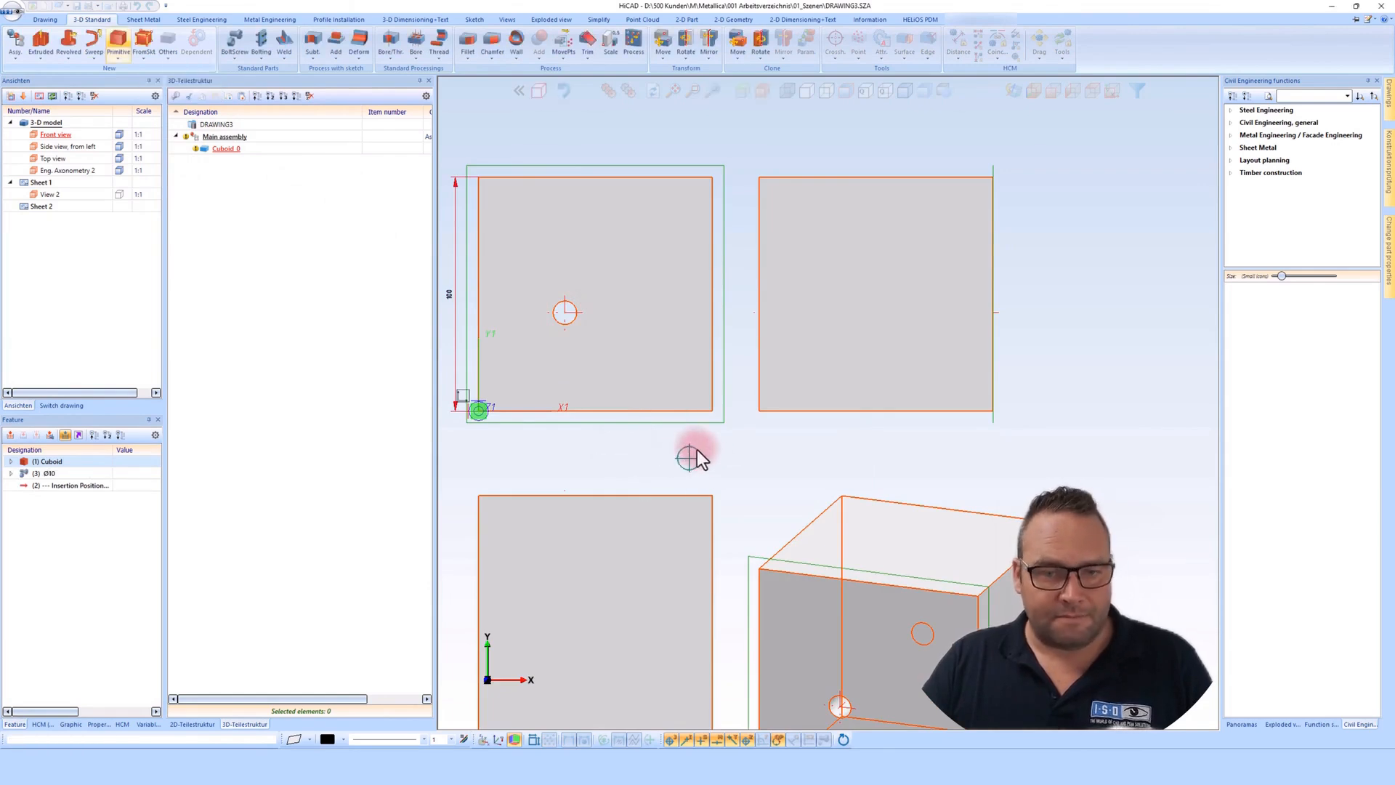
# - Highlight the hole and cuboid features in turn from the feature log to compare them in the model
pyautogui.click(48, 474)
pyautogui.click(49, 466)
pyautogui.click(49, 473)
pyautogui.click(56, 465)
pyautogui.click(56, 473)
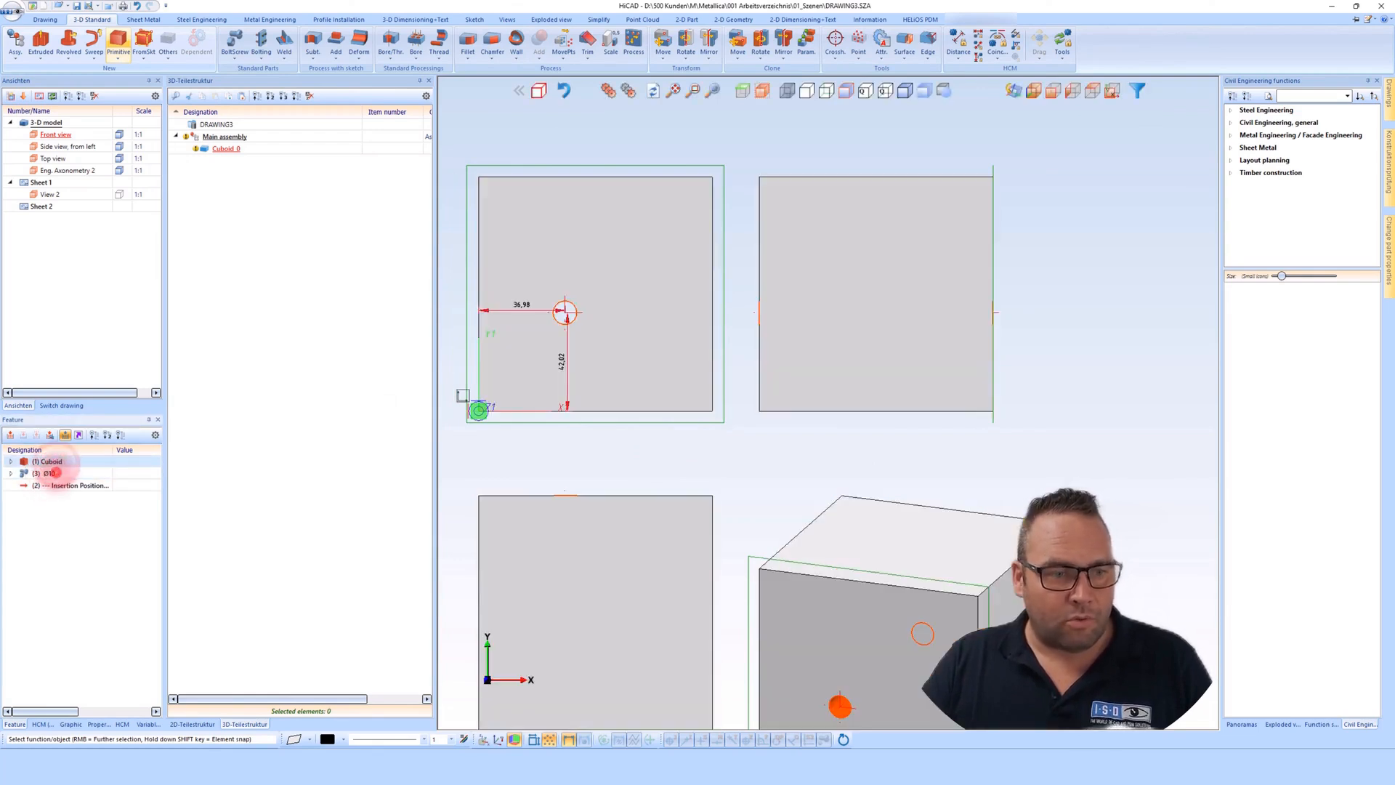
pyautogui.click(56, 463)
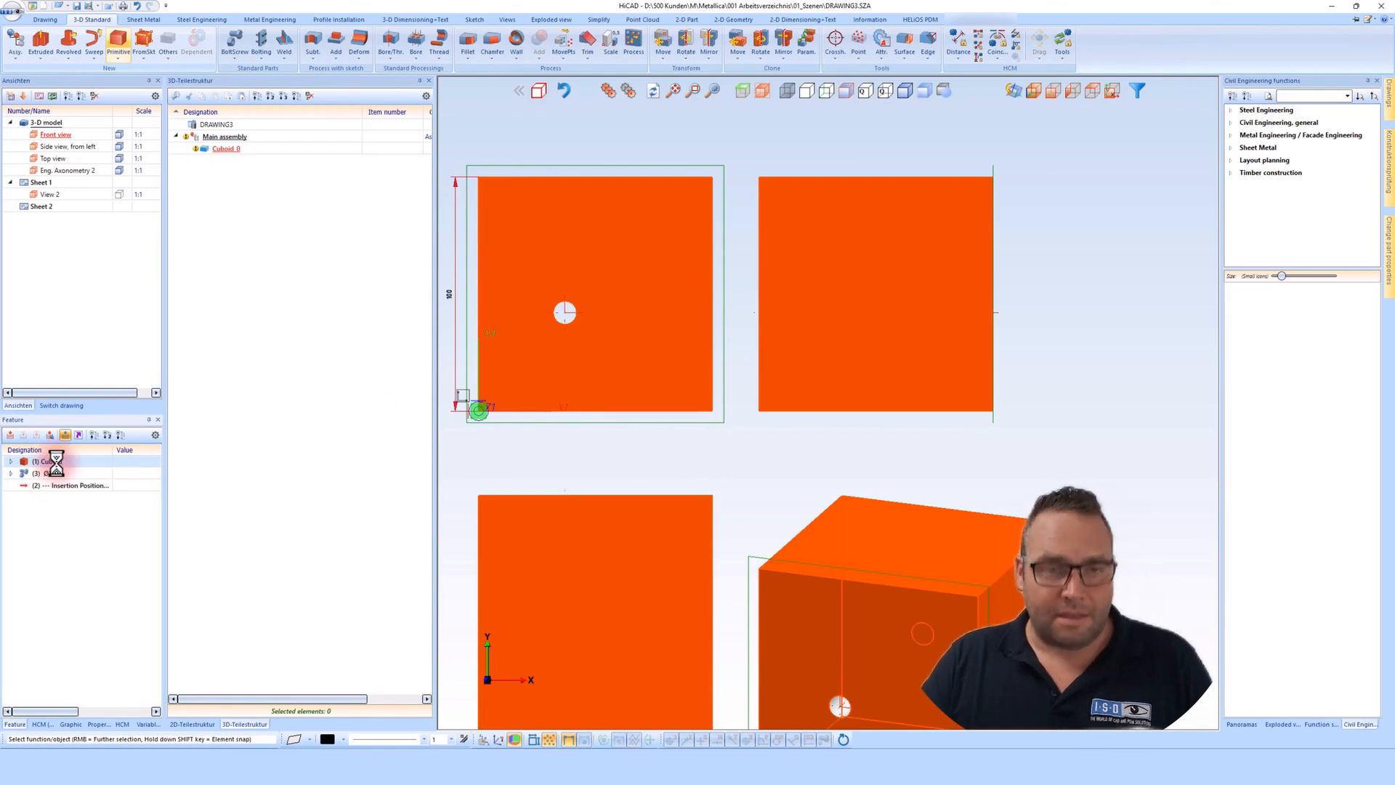
# - Open the cuboid feature to review its length, width and height parameters and close it
pyautogui.doubleClick(45, 463)
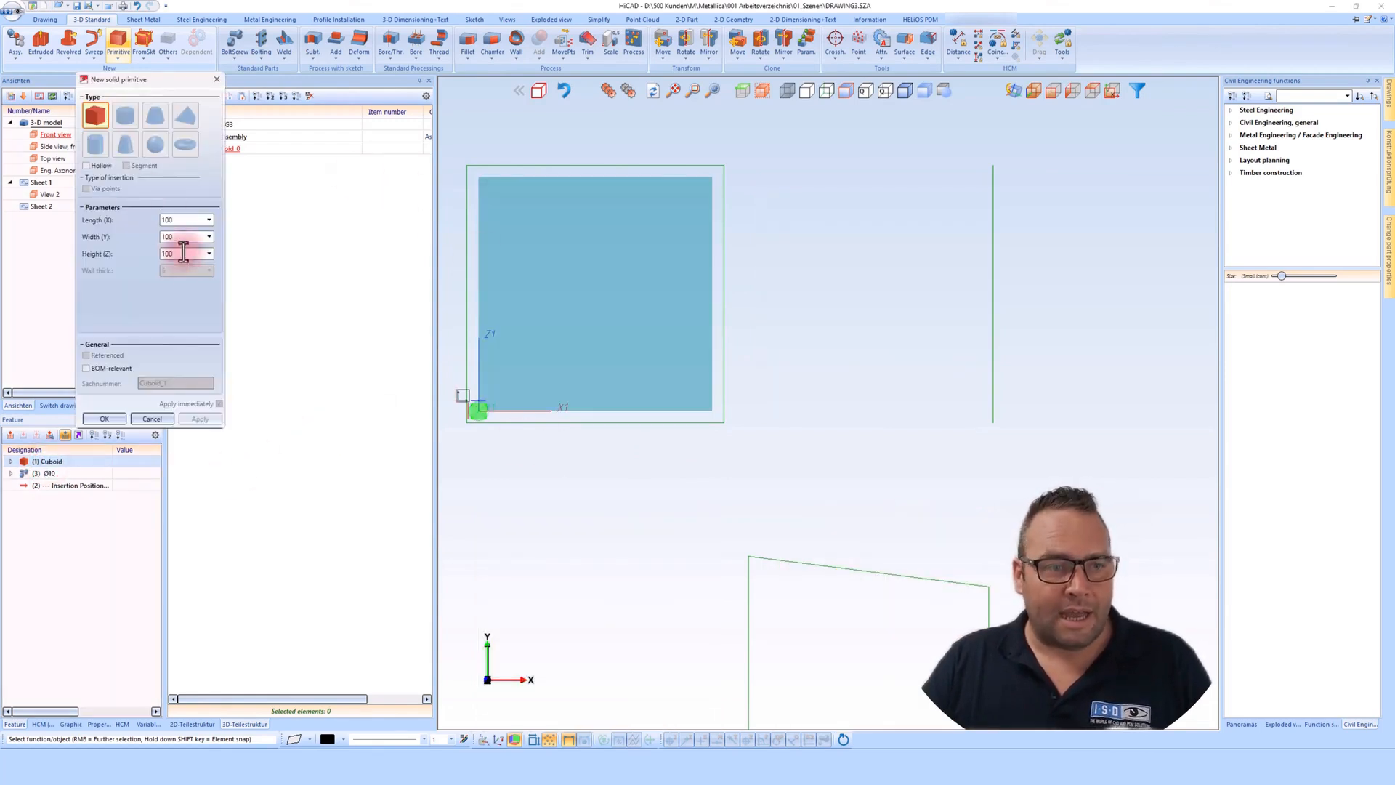
pyautogui.click(186, 218)
pyautogui.click(112, 421)
# - Set the diameter of the cuboid's through hole to 15 mm
pyautogui.click(50, 476)
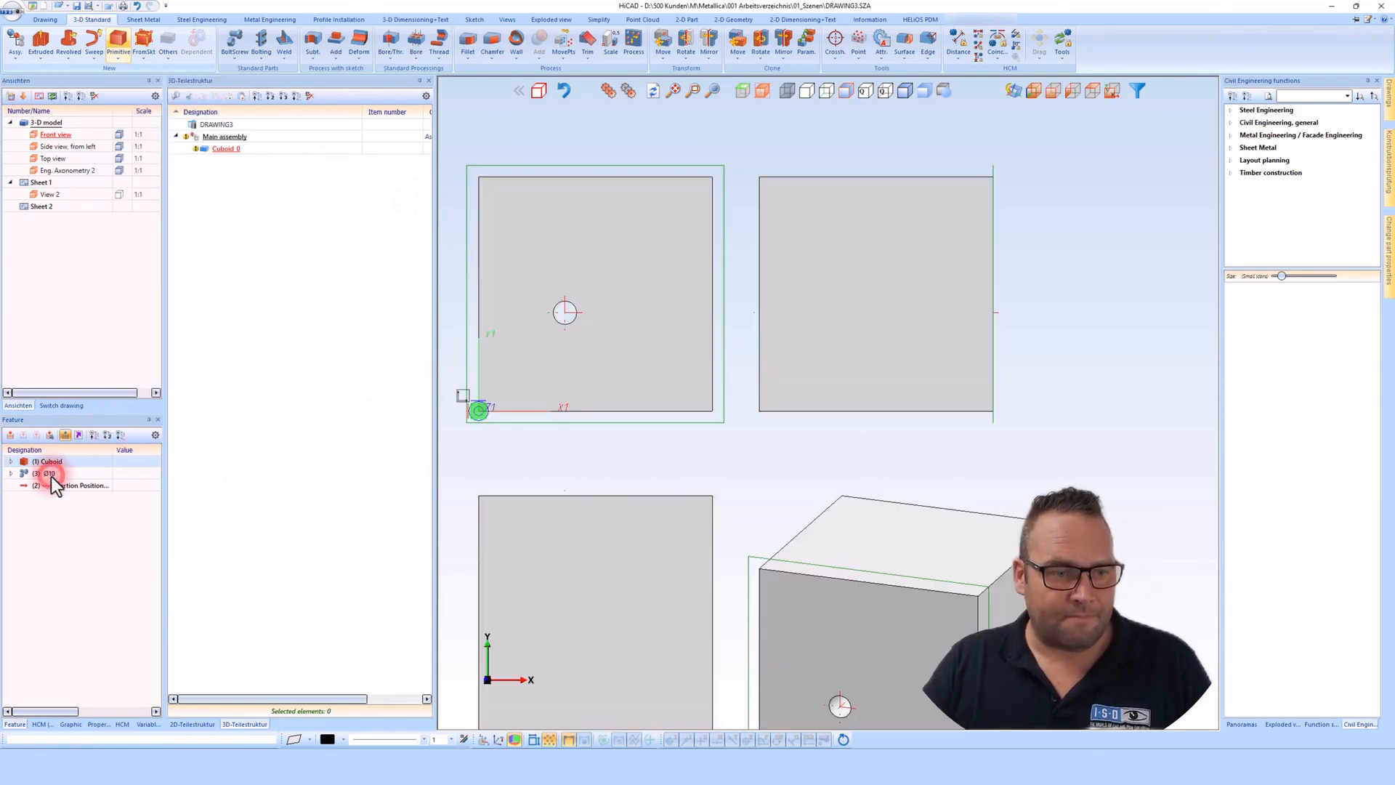
pyautogui.doubleClick(49, 473)
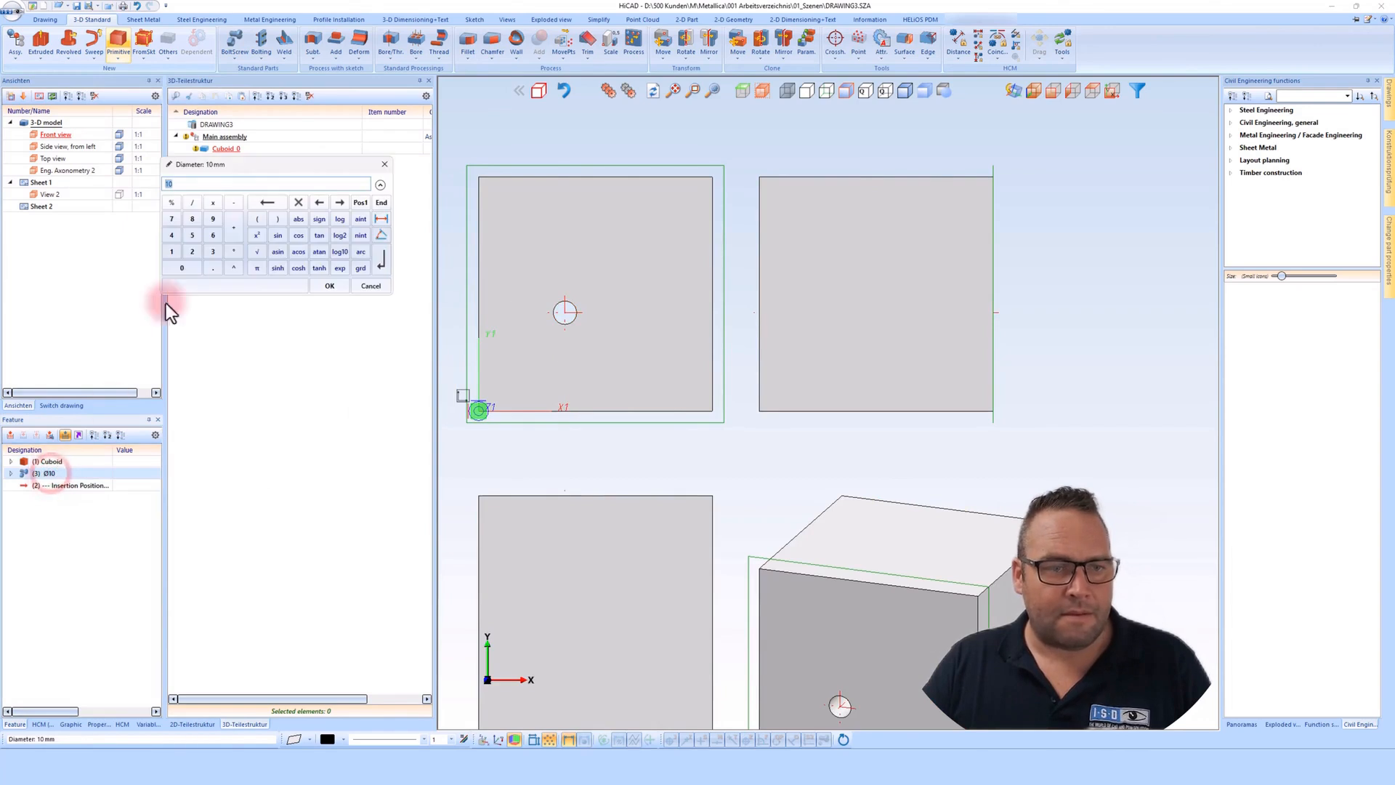
pyautogui.write('15')
pyautogui.press('Return')
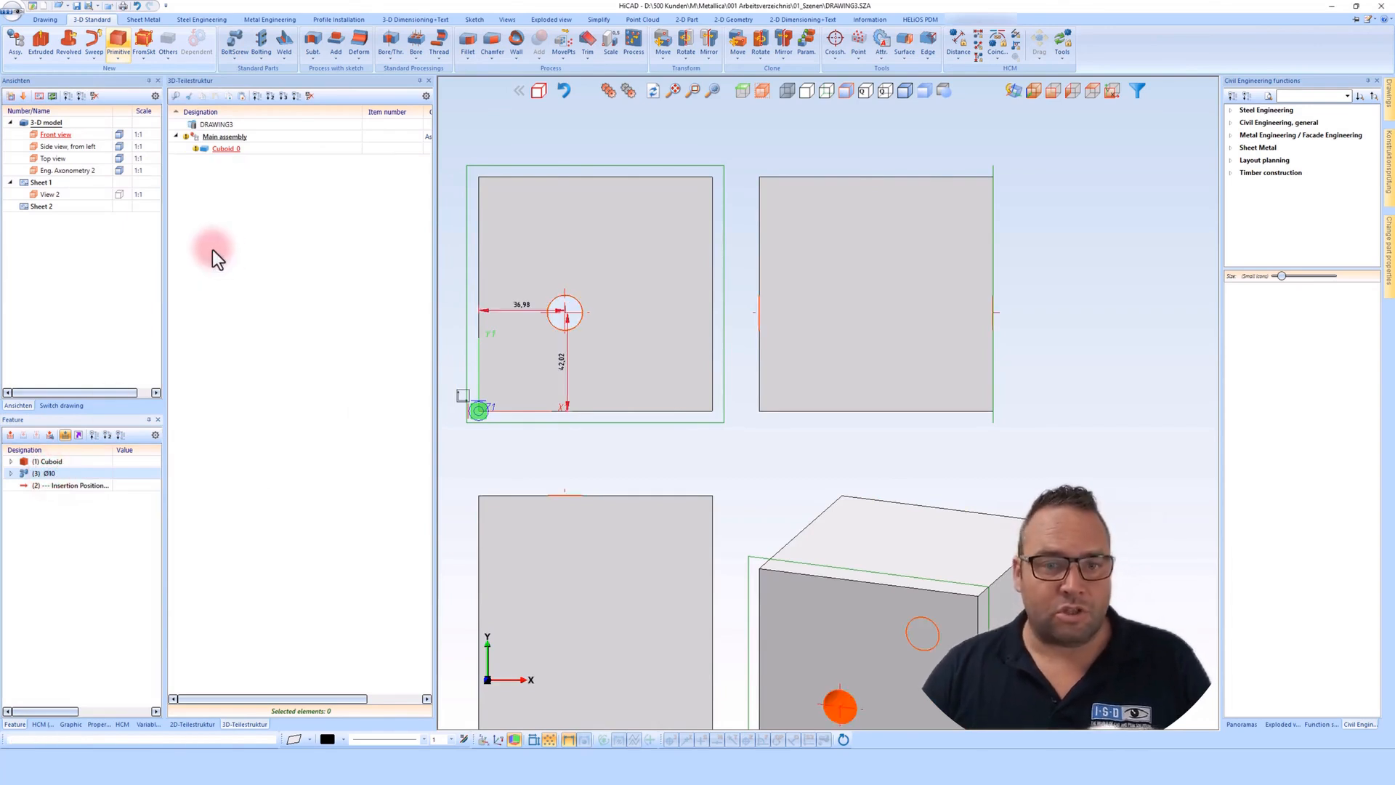
pyautogui.click(71, 677)
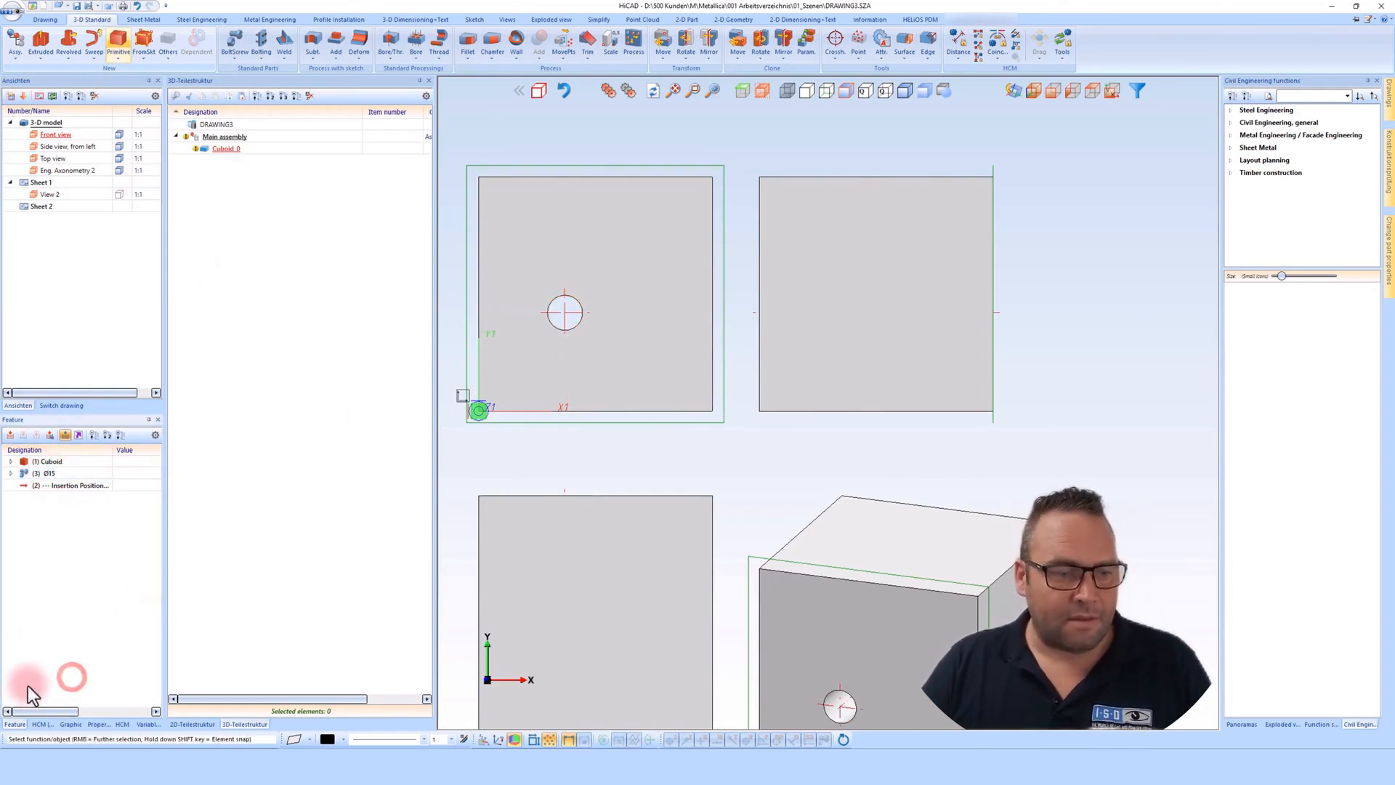
# - Look through the 2-D HCM list and the HCM constraint list for the model
pyautogui.click(40, 725)
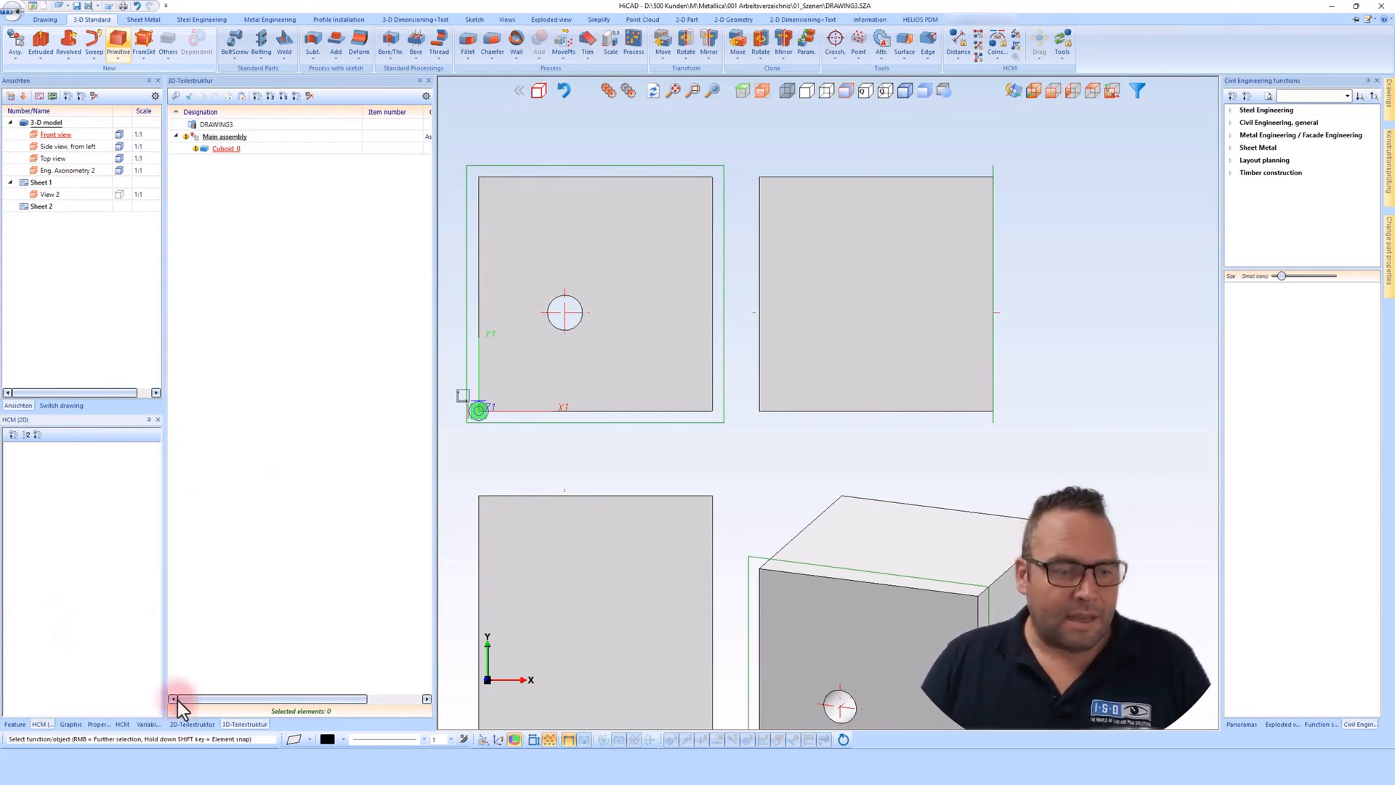
pyautogui.click(102, 724)
pyautogui.click(42, 724)
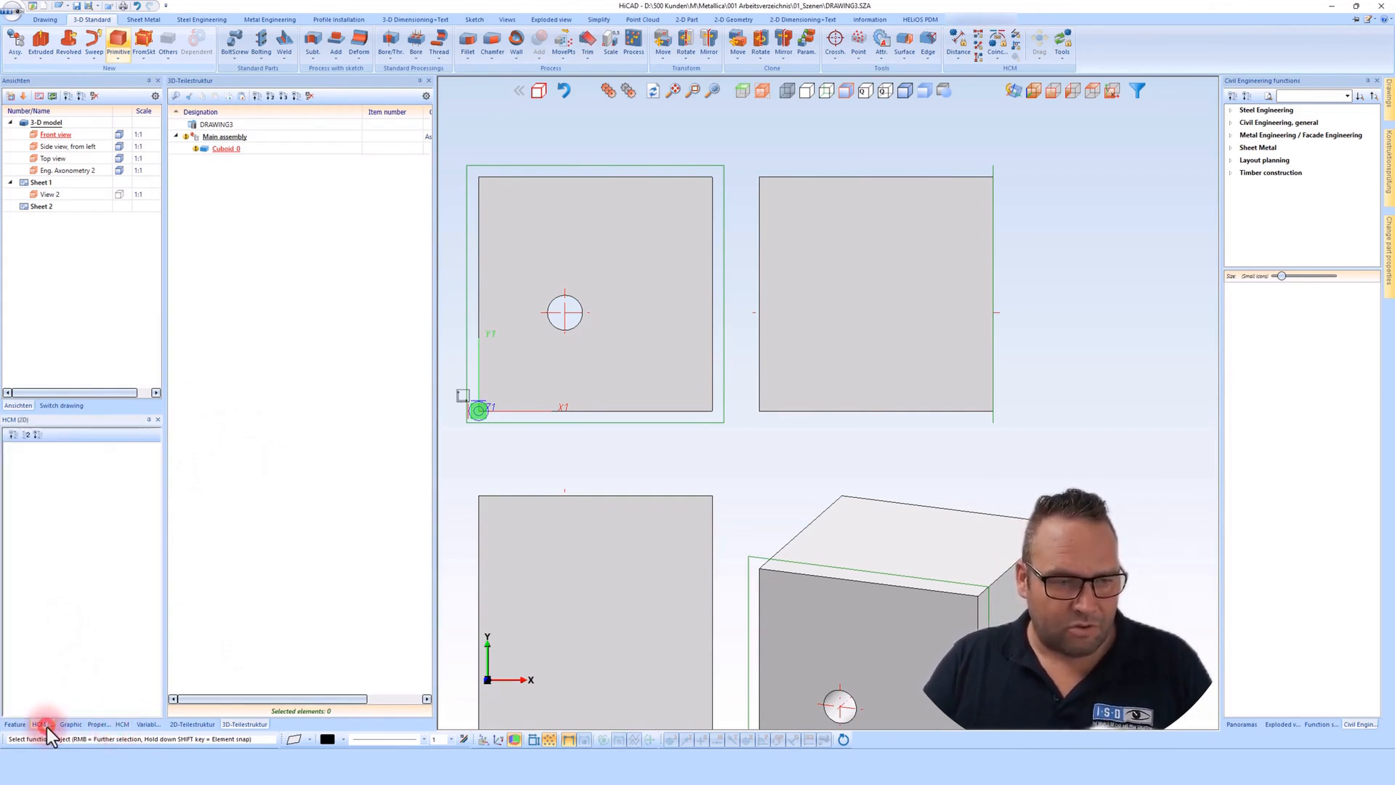
pyautogui.click(119, 725)
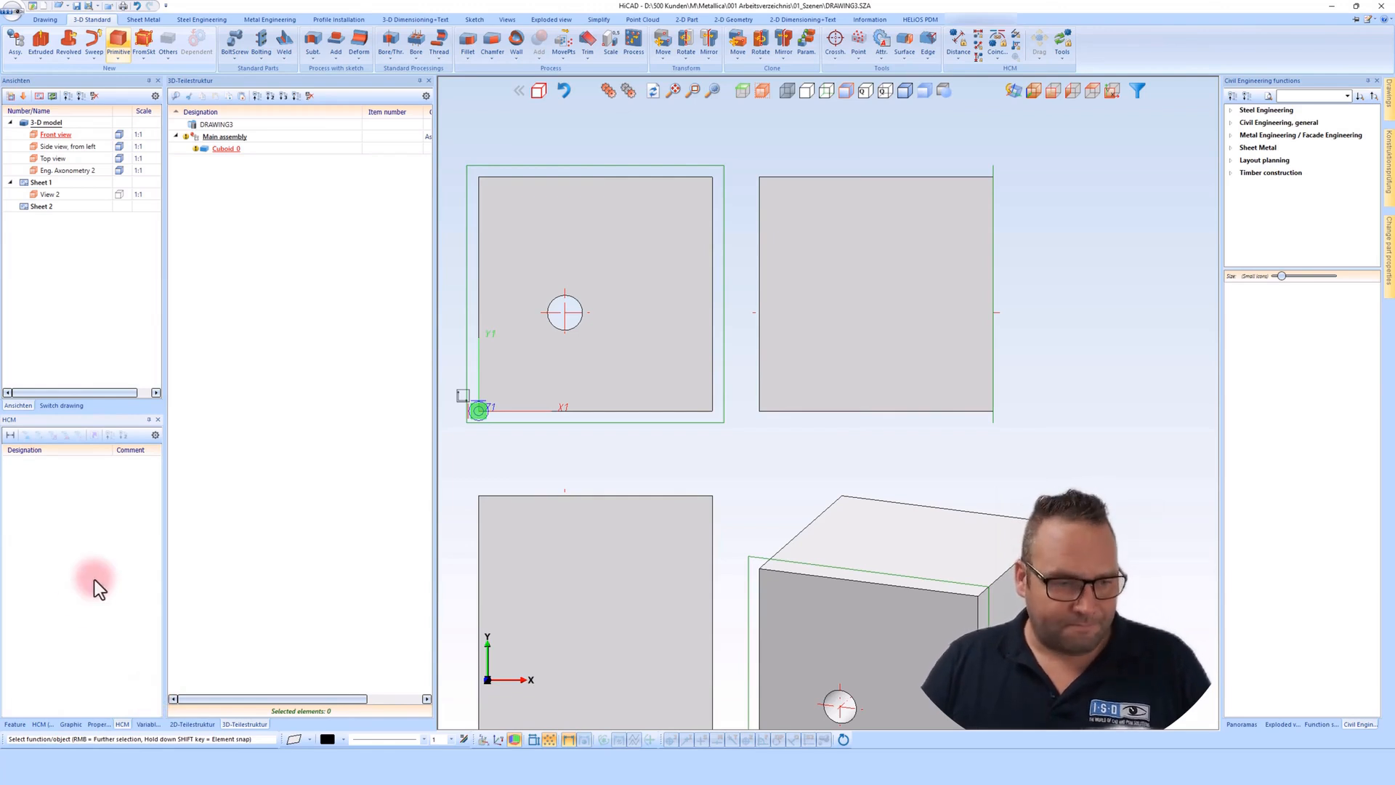
# - Preview the cuboid part in the graphics window and review its properties and variables
pyautogui.click(66, 723)
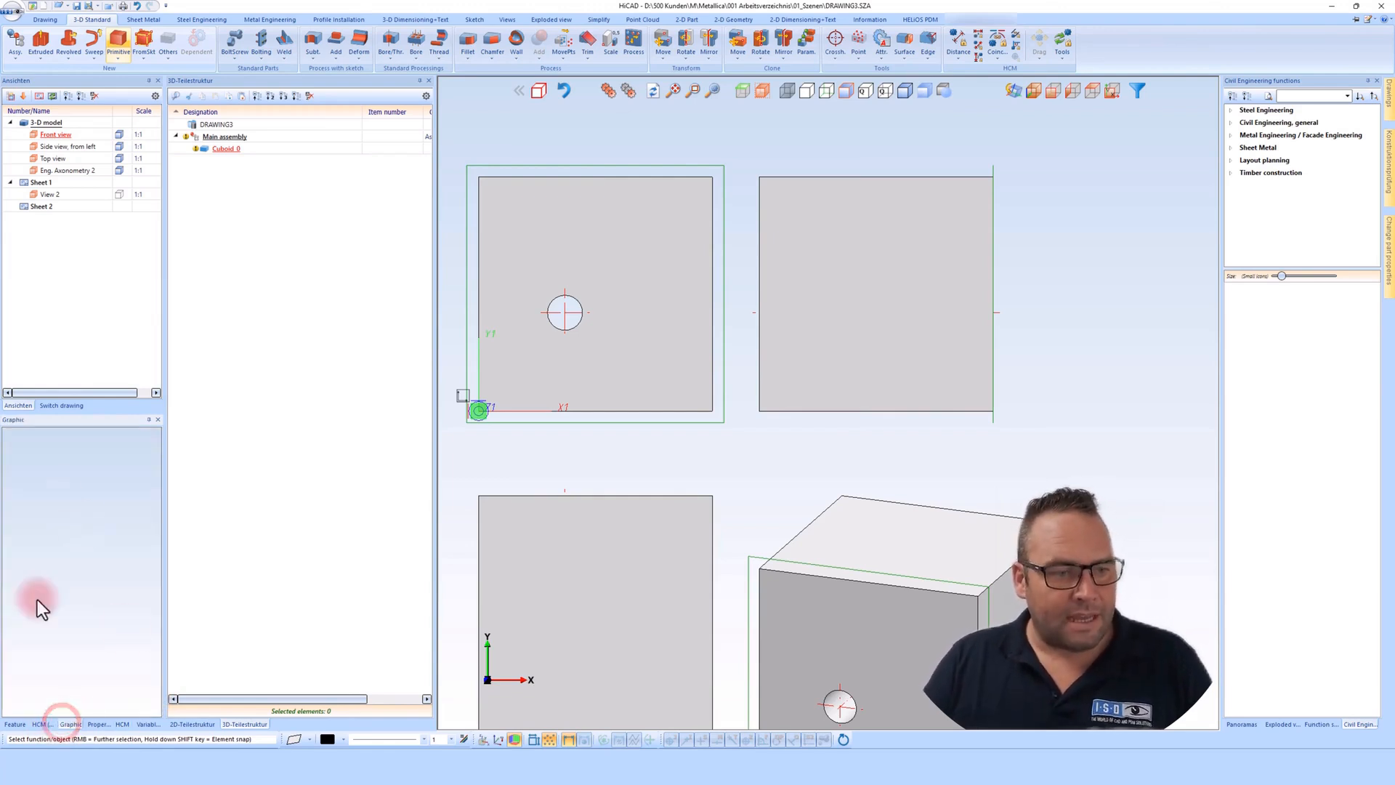
pyautogui.click(233, 149)
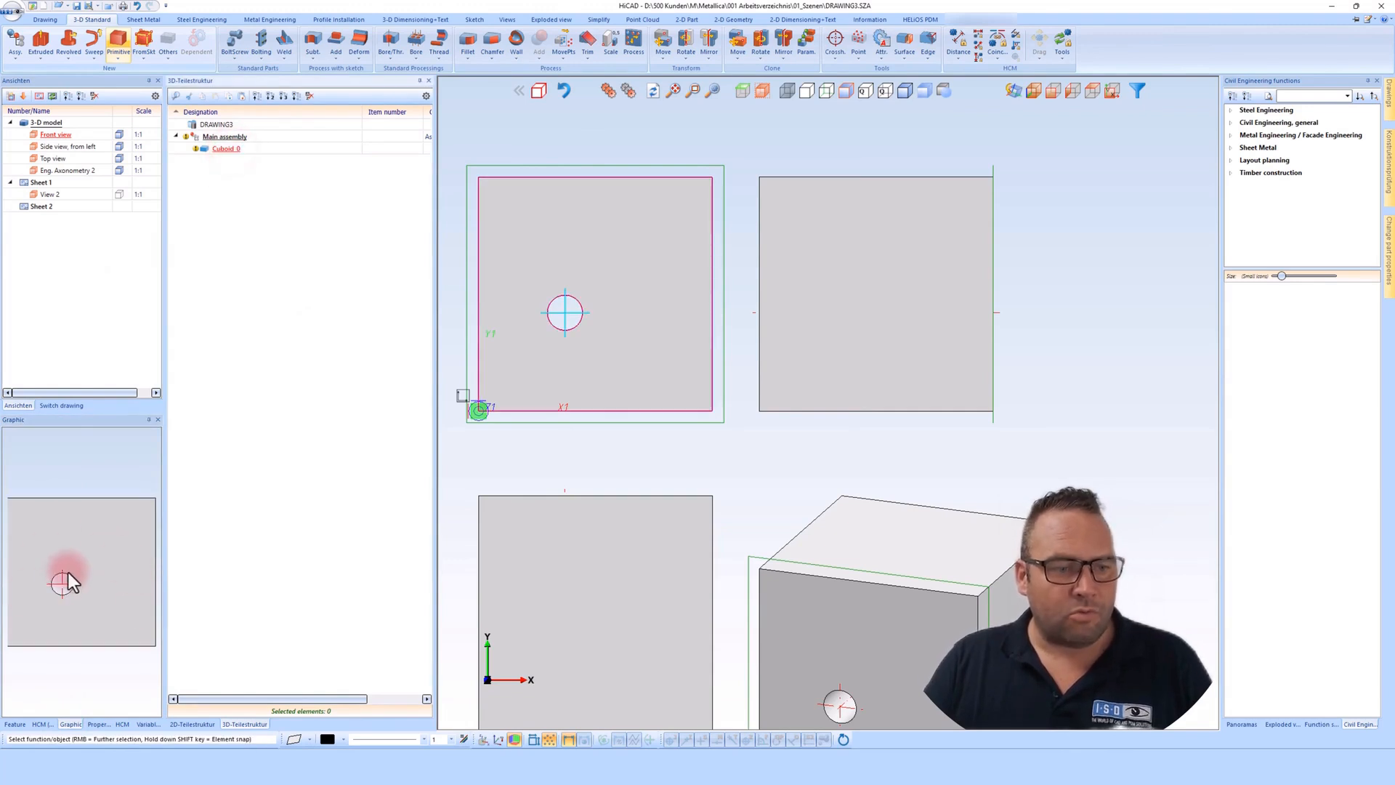
pyautogui.click(99, 724)
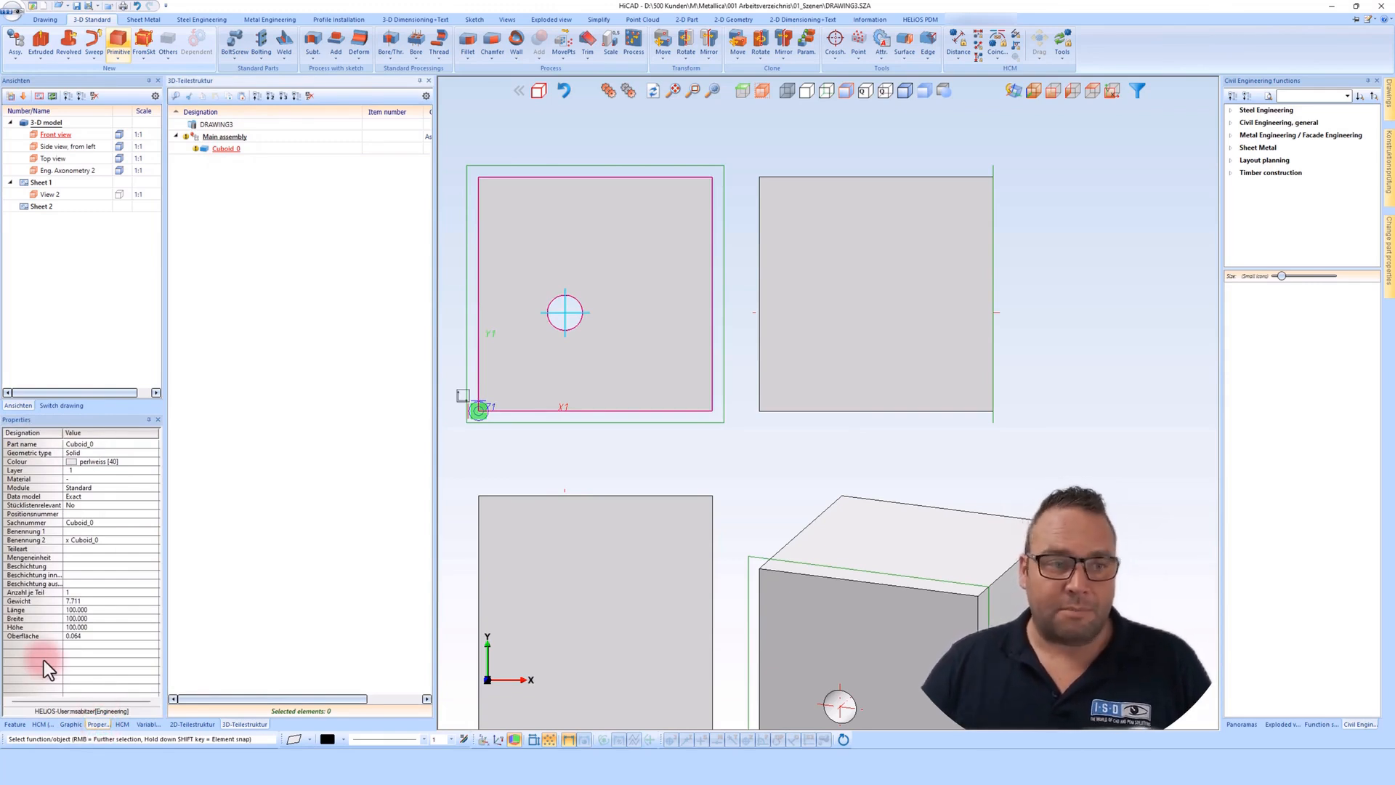
pyautogui.click(146, 724)
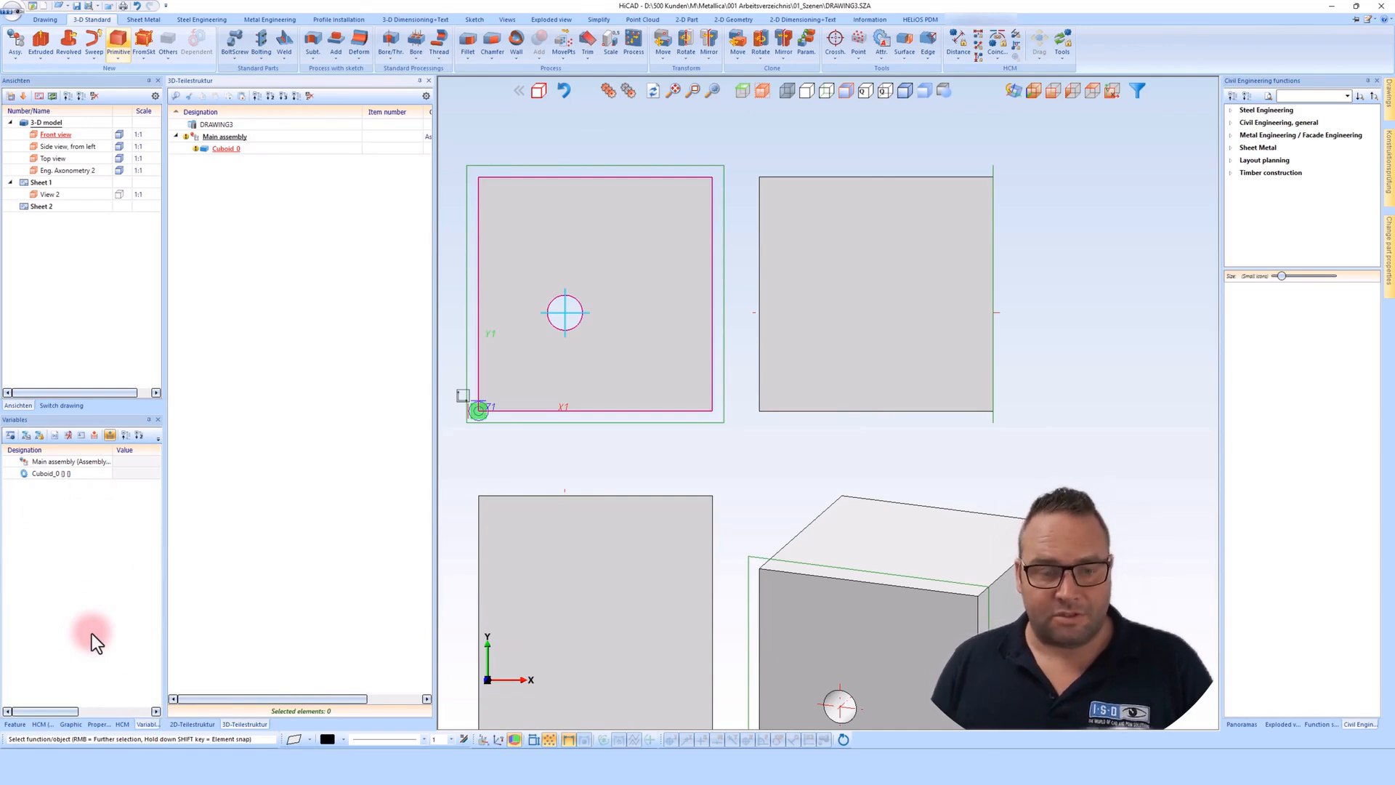
pyautogui.scroll(-1, 949, 393)
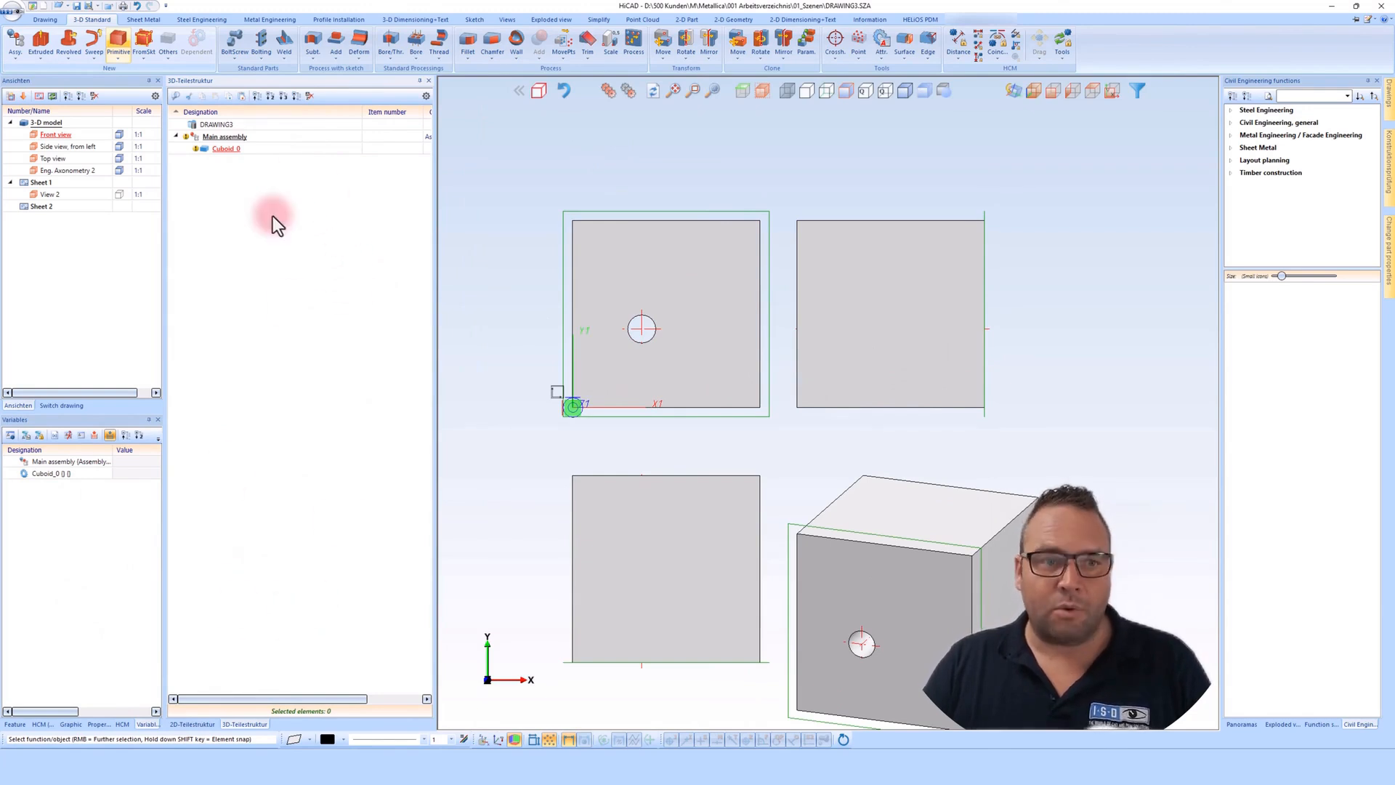
# - Look over the 2-D part structure, return to the 3-D one and check the main assembly's status marker
pyautogui.click(192, 725)
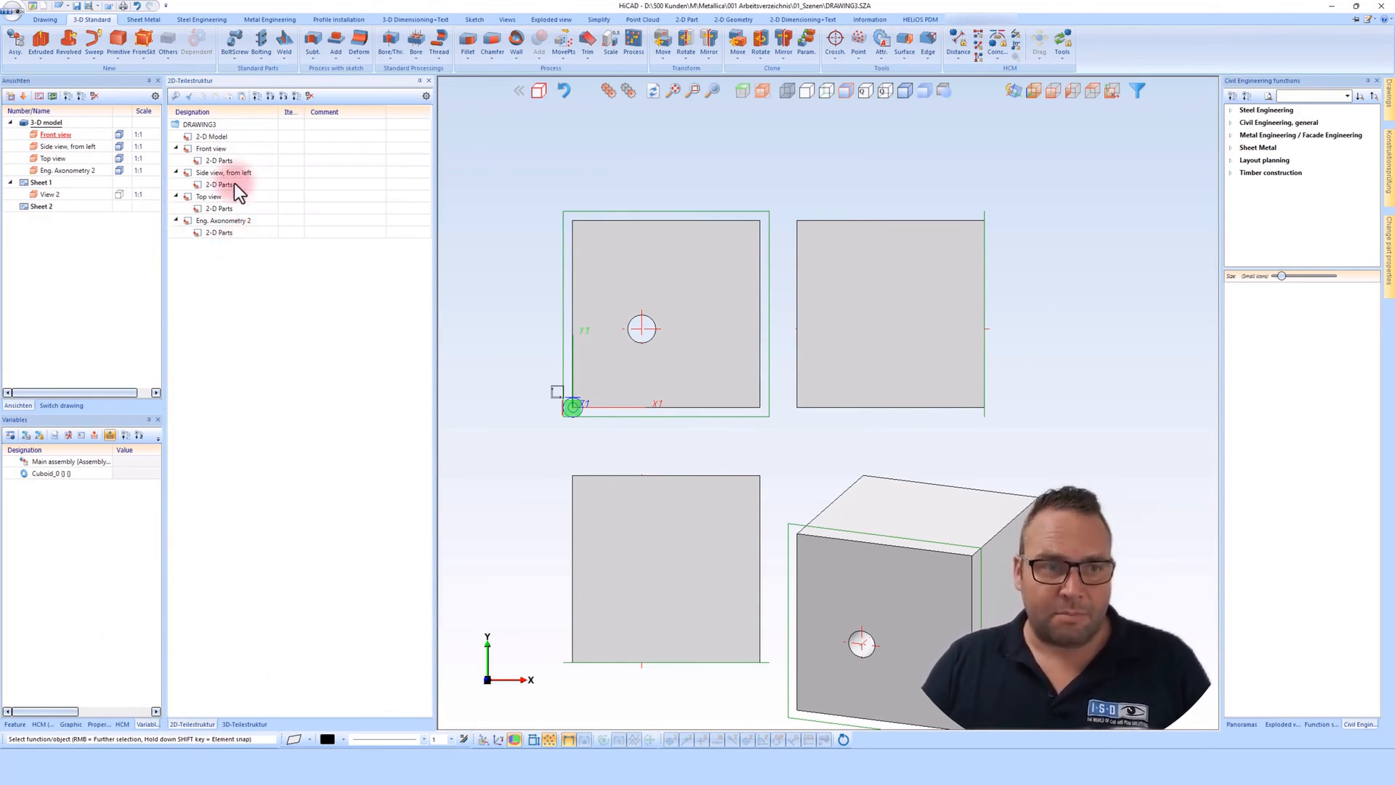
pyautogui.click(243, 724)
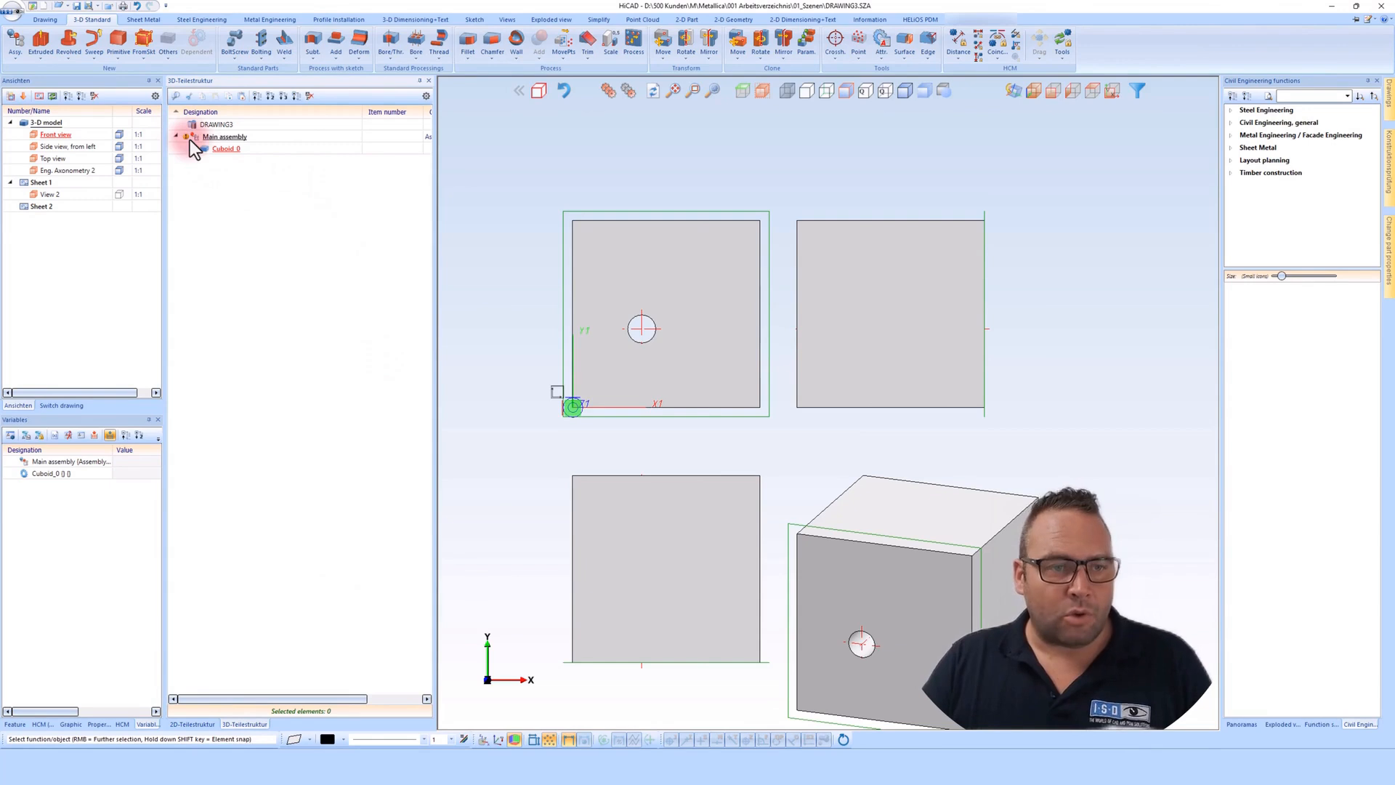
pyautogui.moveTo(184, 138)
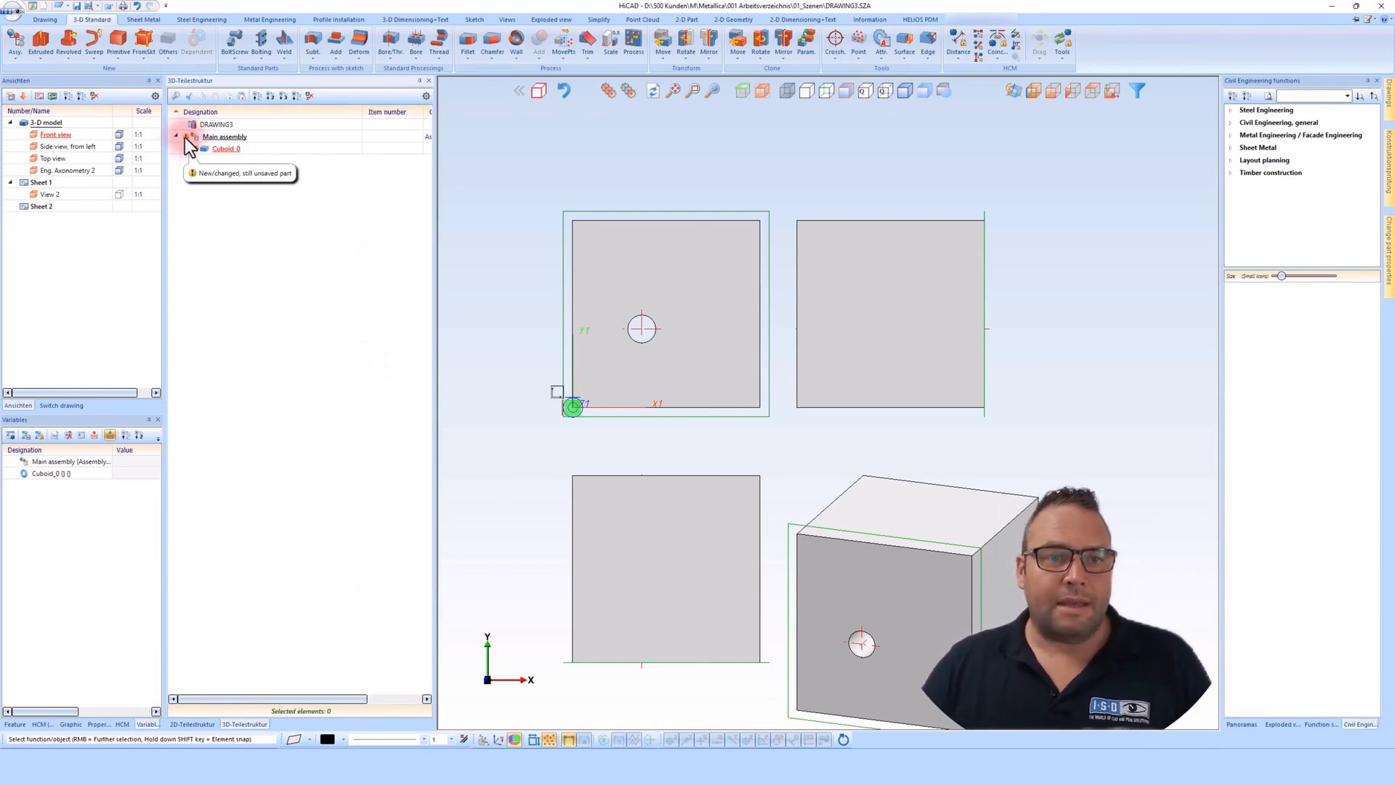
pyautogui.click(305, 267)
# - Narrow the Designation column of the 3-D part structure so Comment fits, and review the structure's display settings
pyautogui.moveTo(356, 118); pyautogui.dragTo(300, 119)
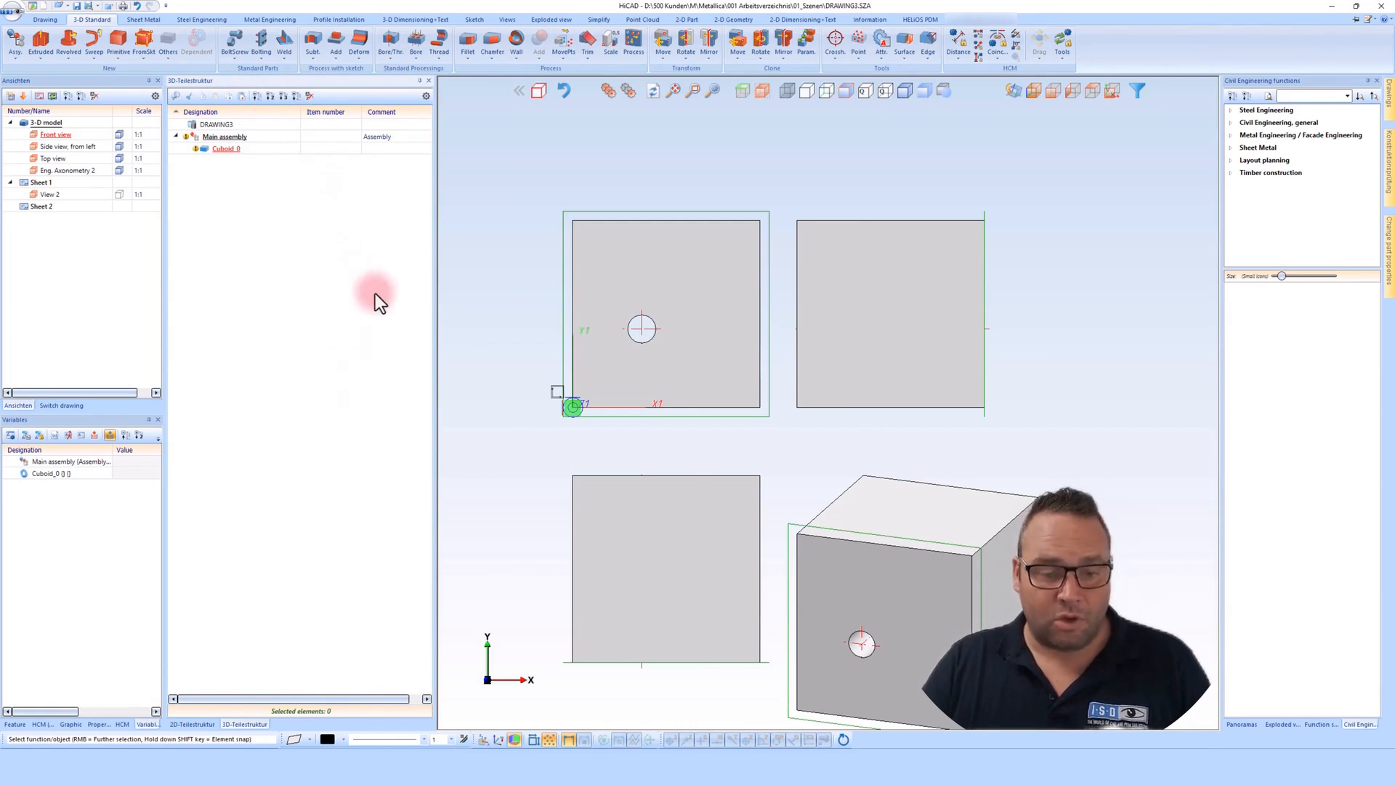
pyautogui.click(426, 96)
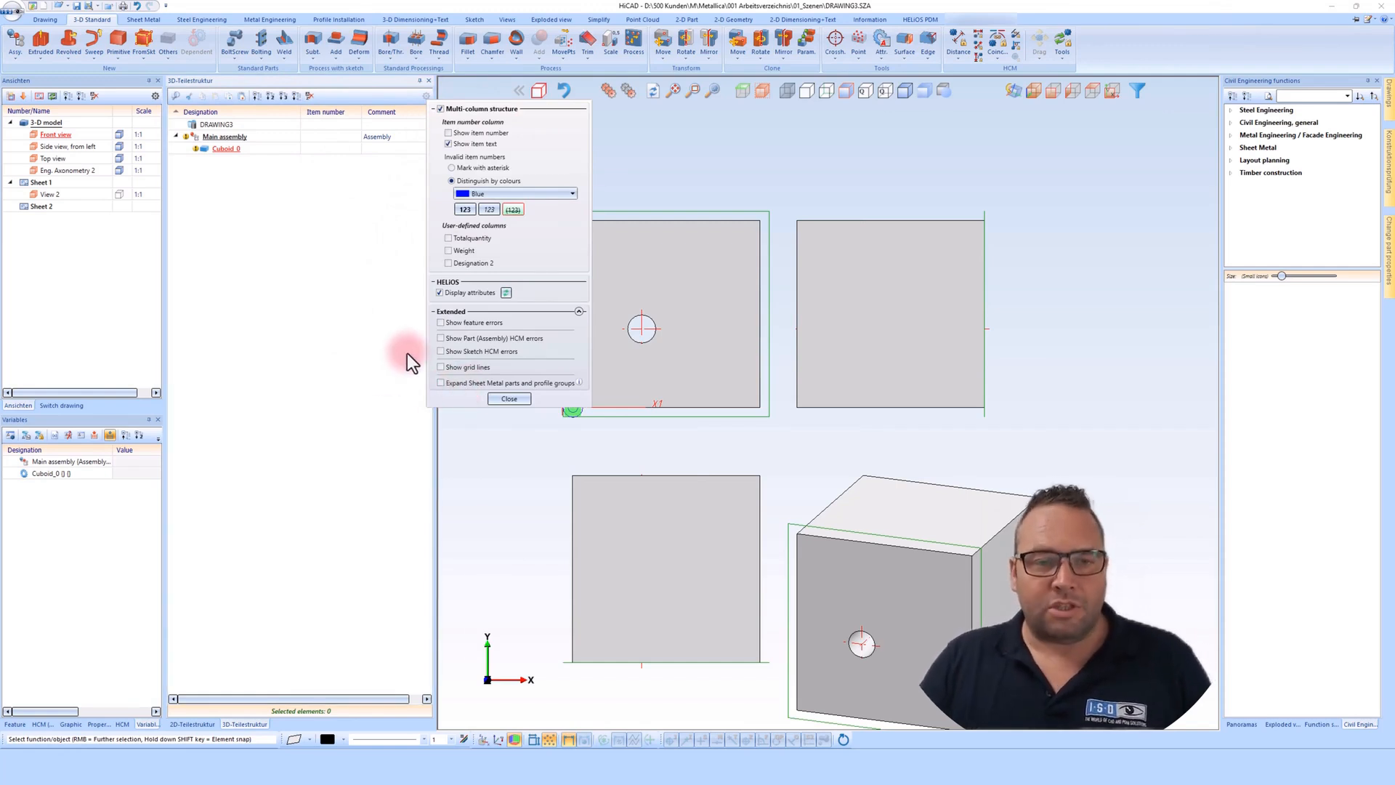
pyautogui.click(505, 398)
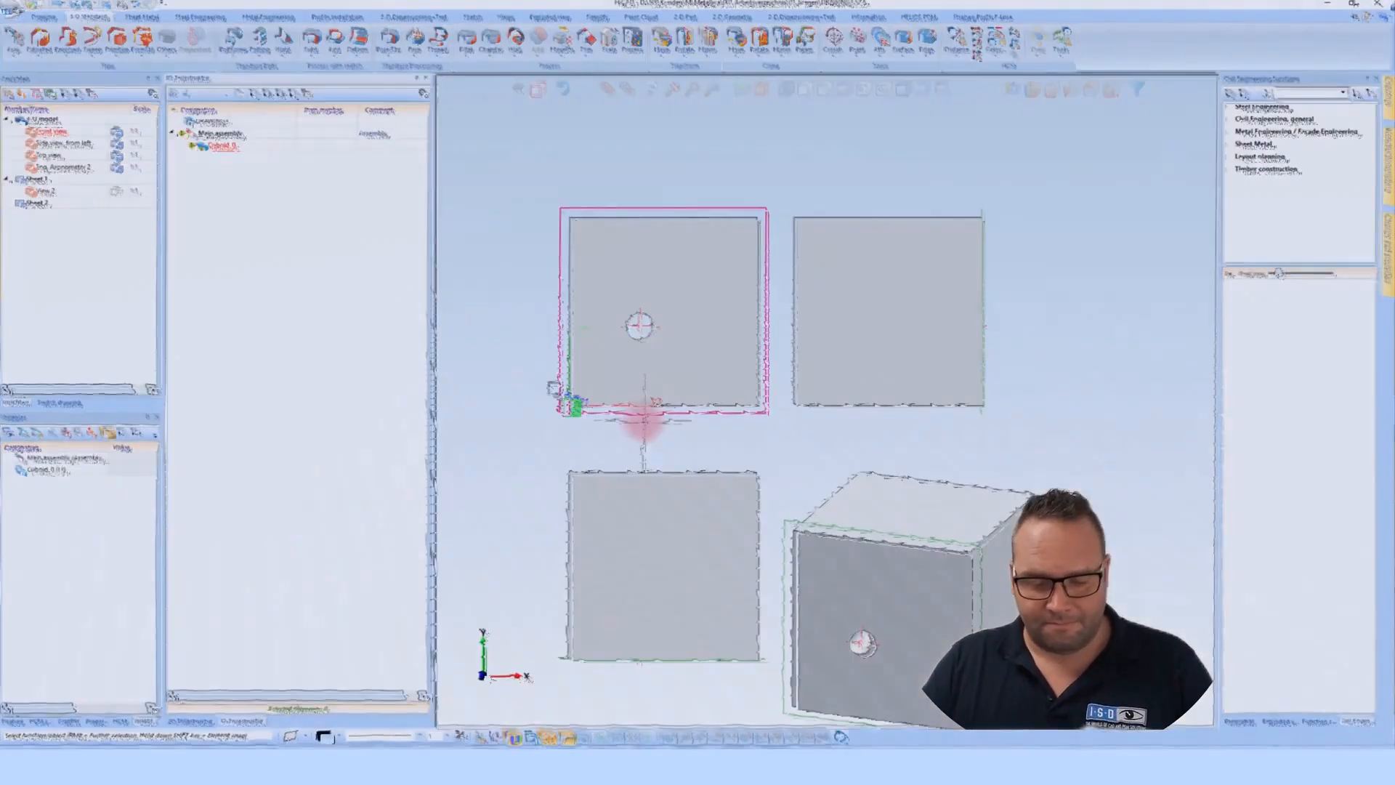